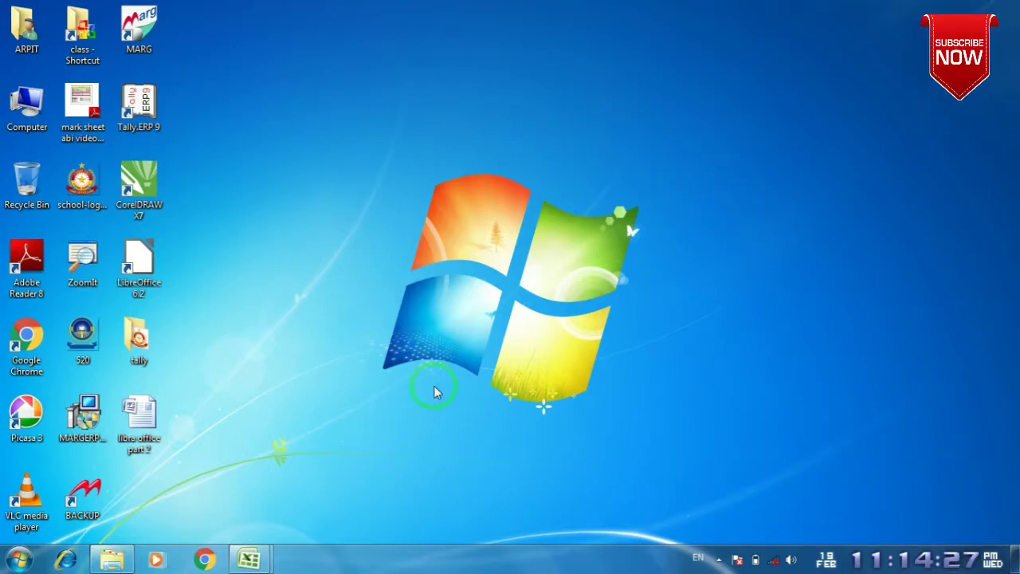
- Bring the Book1 workbook forward and scroll through its student list
{"action": "mouse_move", "coordinate": [253, 556]}
{"action": "left_click", "coordinate": [387, 467]}
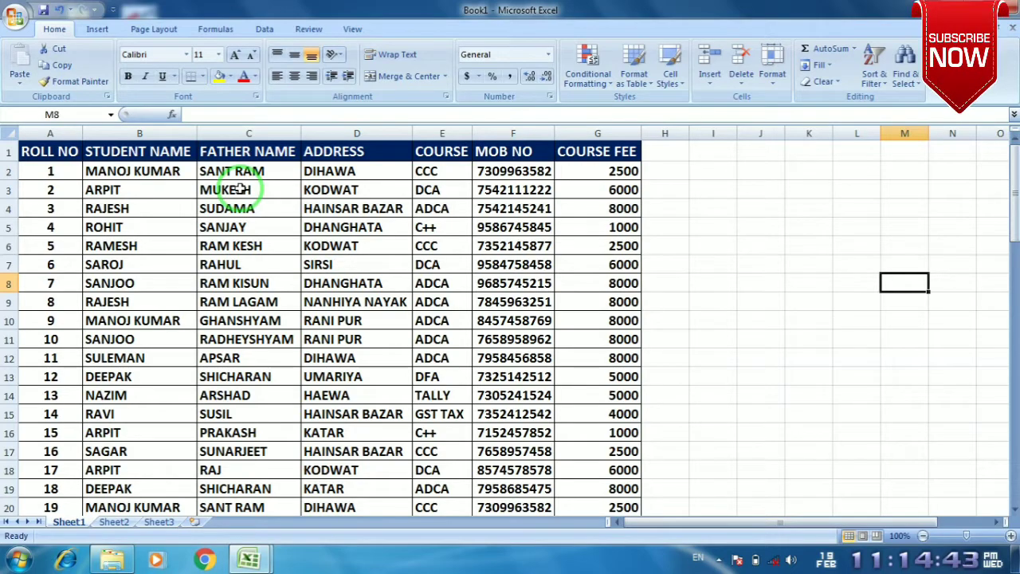
{"action": "scroll", "coordinate": [48, 251], "scroll_direction": "down", "scroll_amount": 1}
{"action": "scroll", "coordinate": [91, 263], "scroll_direction": "down", "scroll_amount": 7}
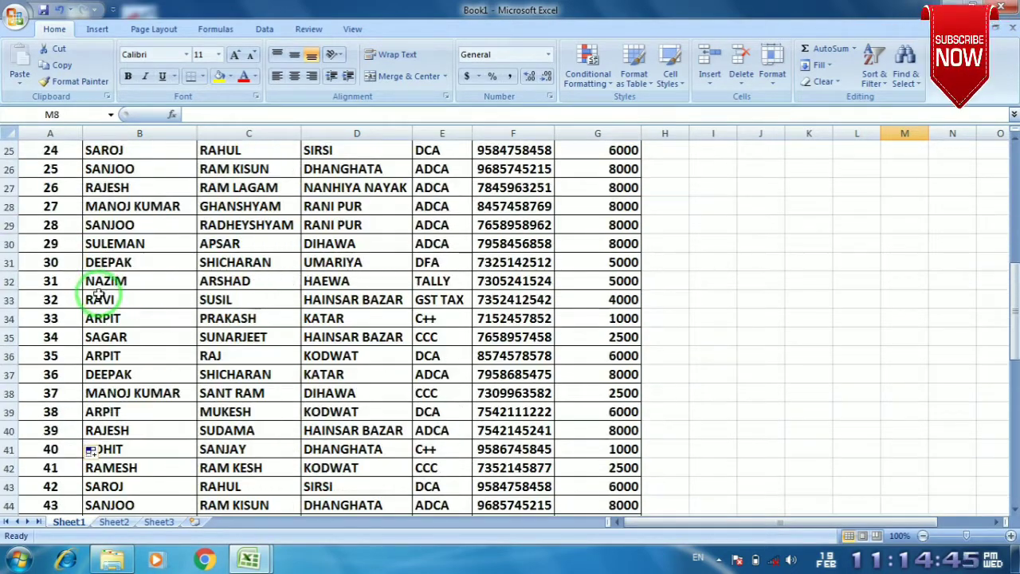
{"action": "scroll", "coordinate": [104, 291], "scroll_direction": "down", "scroll_amount": 2}
{"action": "scroll", "coordinate": [119, 288], "scroll_direction": "down", "scroll_amount": 5}
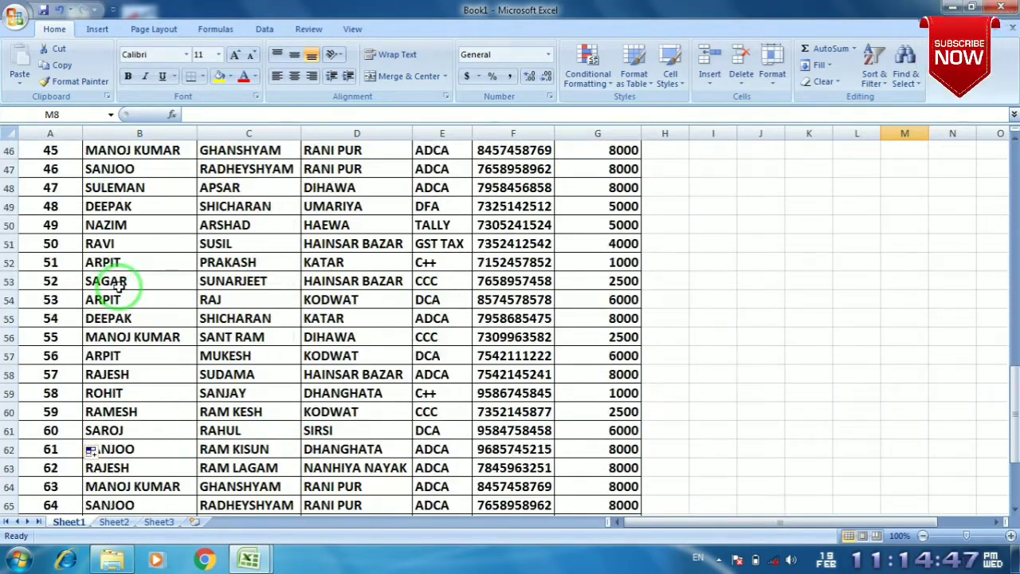
{"action": "scroll", "coordinate": [119, 296], "scroll_direction": "up", "scroll_amount": 2}
{"action": "scroll", "coordinate": [120, 296], "scroll_direction": "up", "scroll_amount": 4}
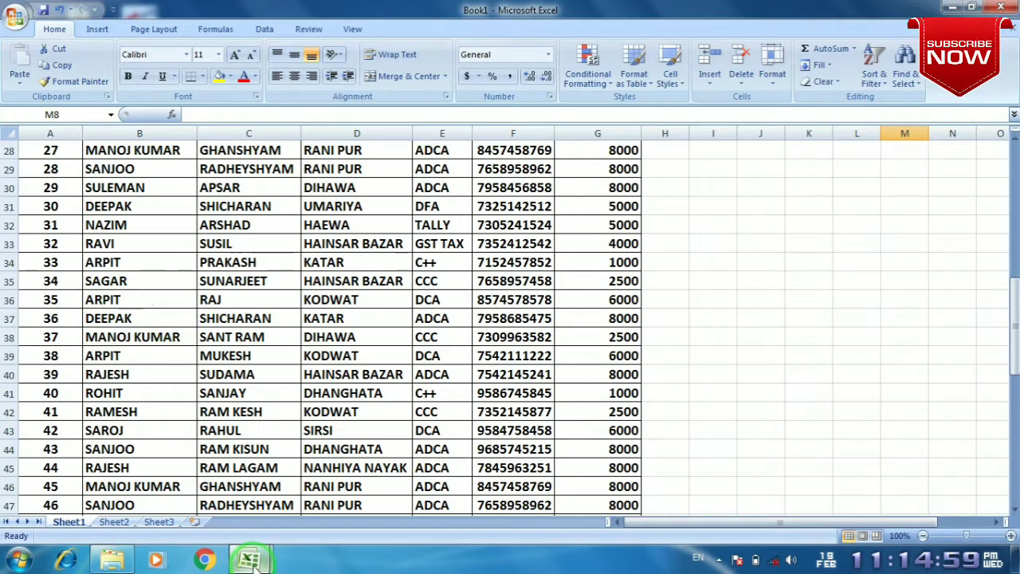
- Switch to the search bar workbook and enter arpit in the SEARCH BAR cell J7
{"action": "mouse_move", "coordinate": [251, 560]}
{"action": "left_click", "coordinate": [206, 507]}
{"action": "left_click", "coordinate": [729, 369]}
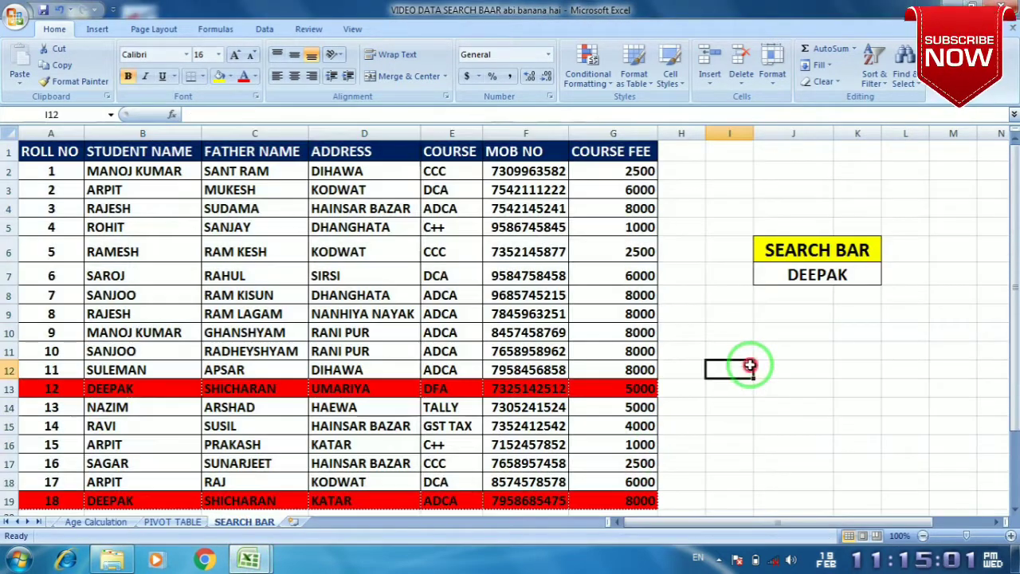
{"action": "left_click", "coordinate": [782, 277]}
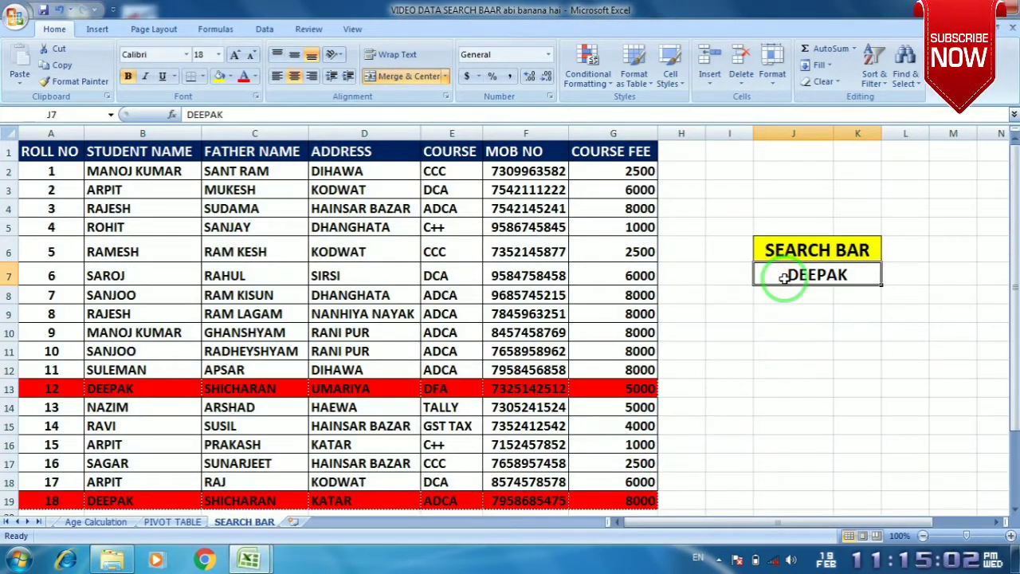
{"action": "type", "text": "arp"}
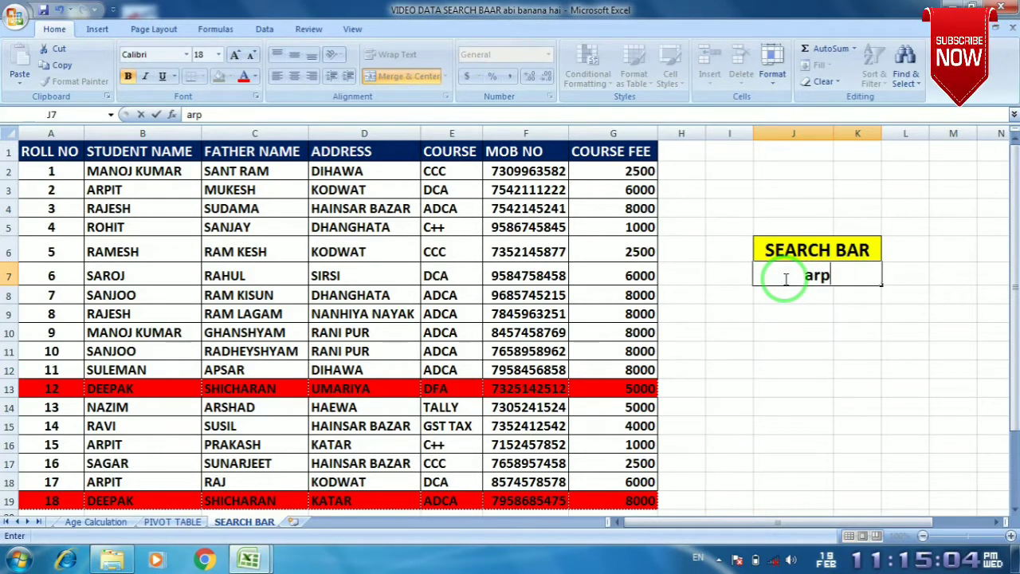
{"action": "type", "text": "it"}
{"action": "key", "text": "Return"}
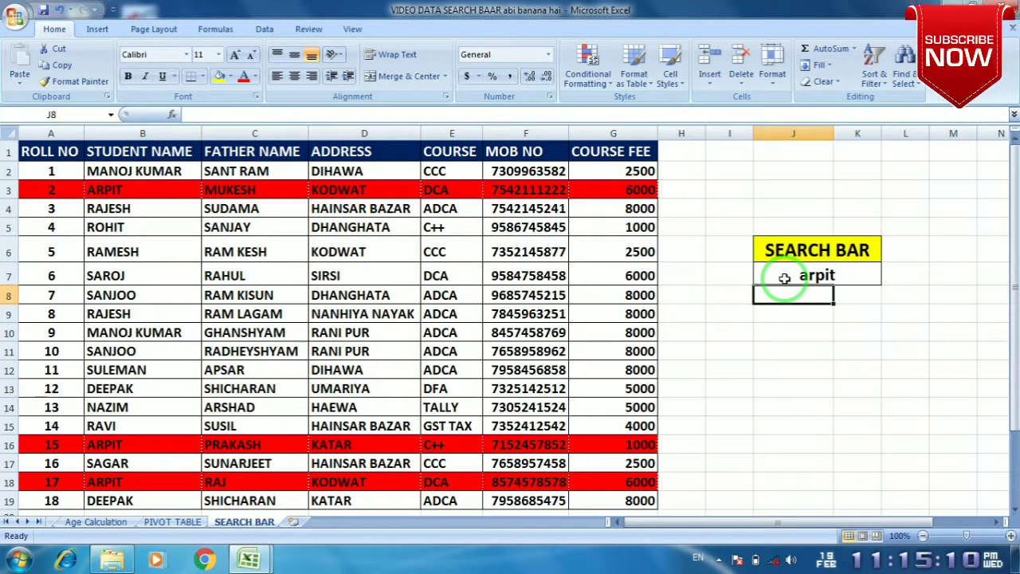
- Search for ROHIT, then SANJOO, leaving the two SANJOO rows highlighted red
{"action": "left_click", "coordinate": [784, 278]}
{"action": "type", "text": "R"}
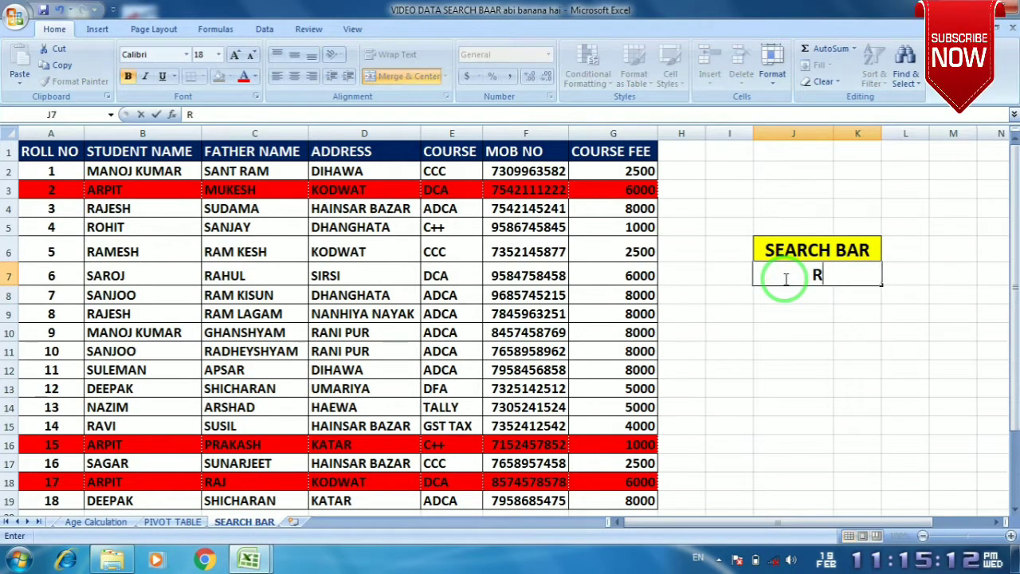
{"action": "type", "text": "OHIT"}
{"action": "key", "text": "Return"}
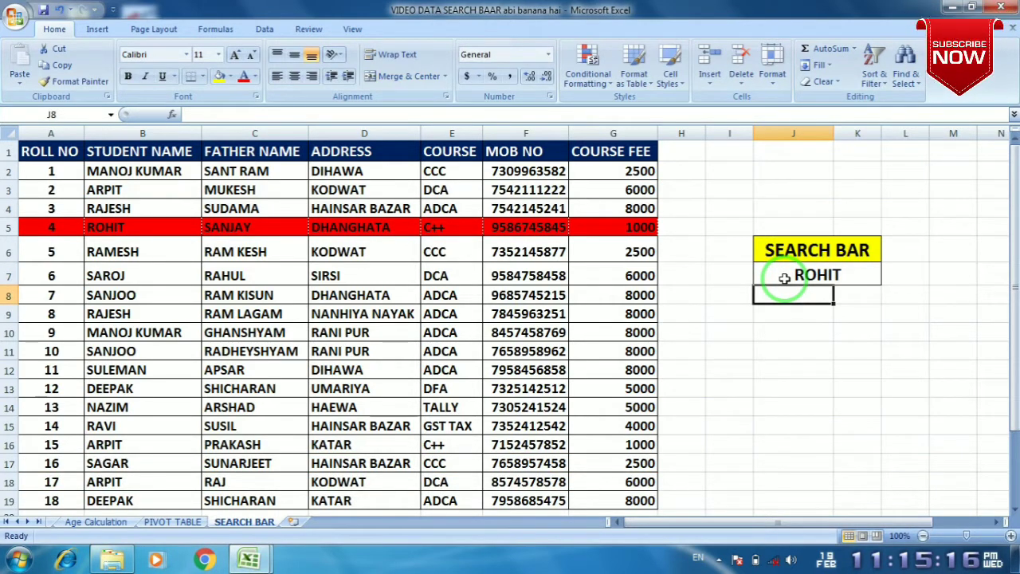
{"action": "left_click", "coordinate": [786, 277]}
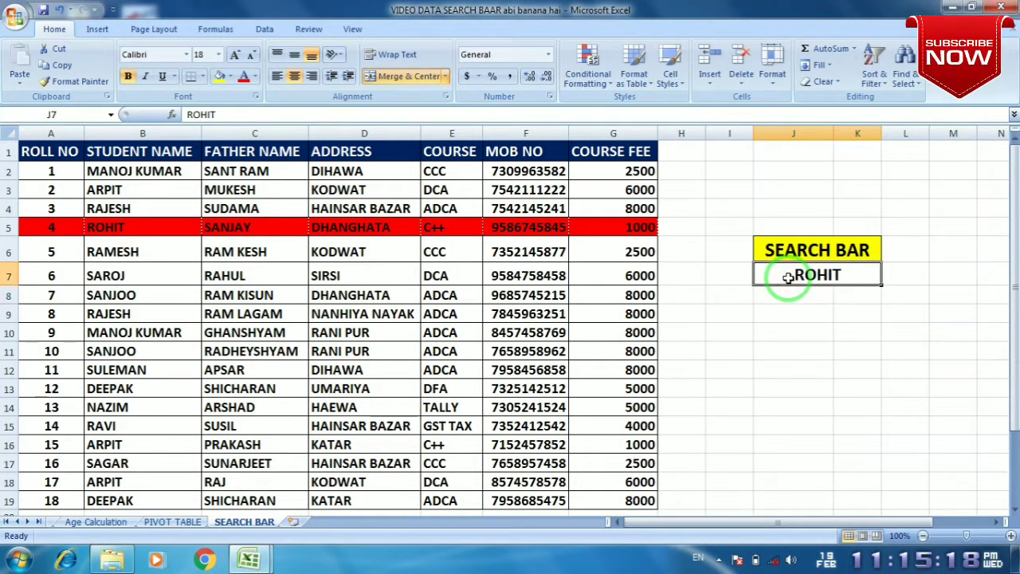
{"action": "type", "text": "SAN"}
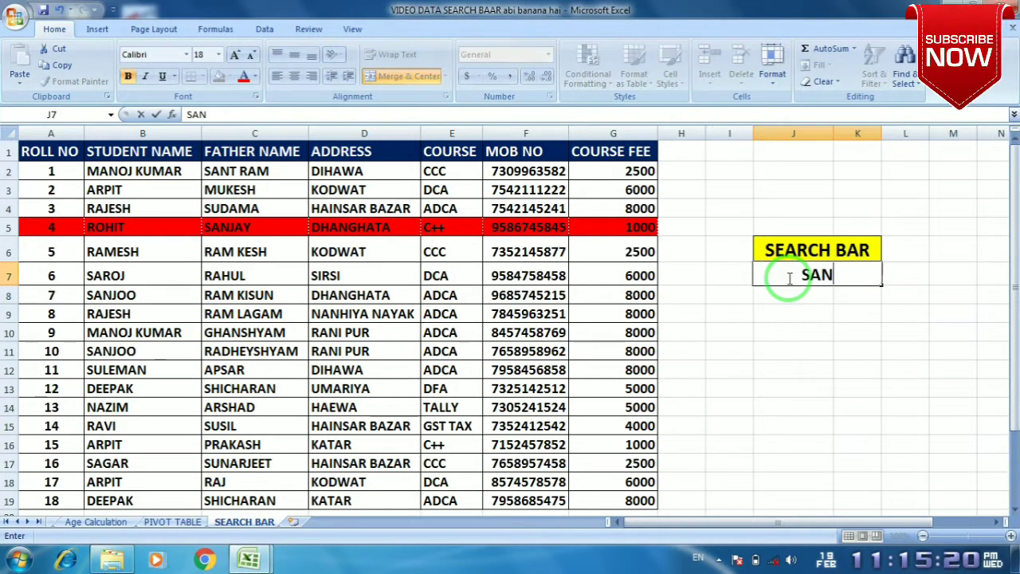
{"action": "type", "text": "JOO"}
{"action": "key", "text": "Return"}
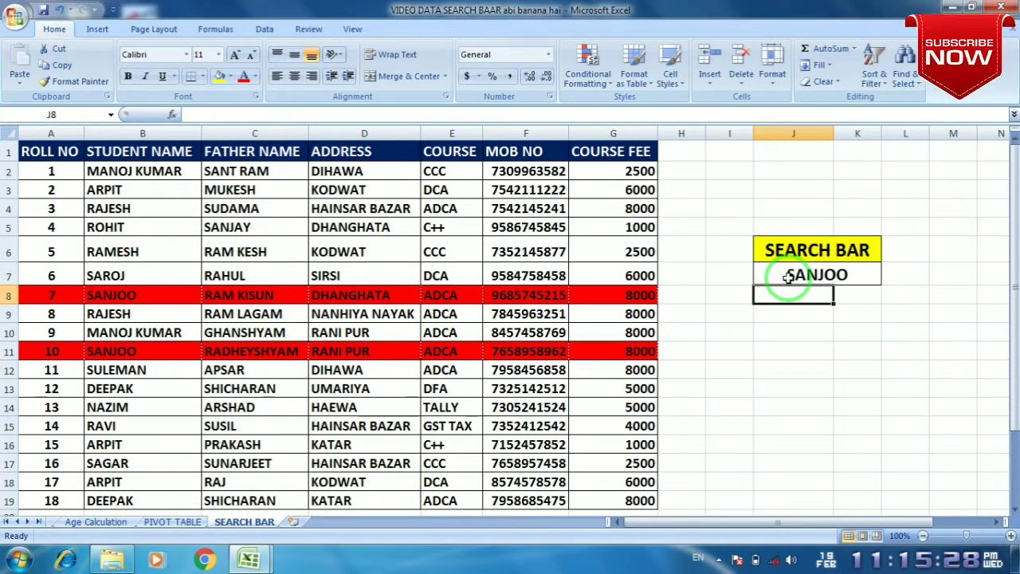
{"action": "left_click", "coordinate": [787, 276]}
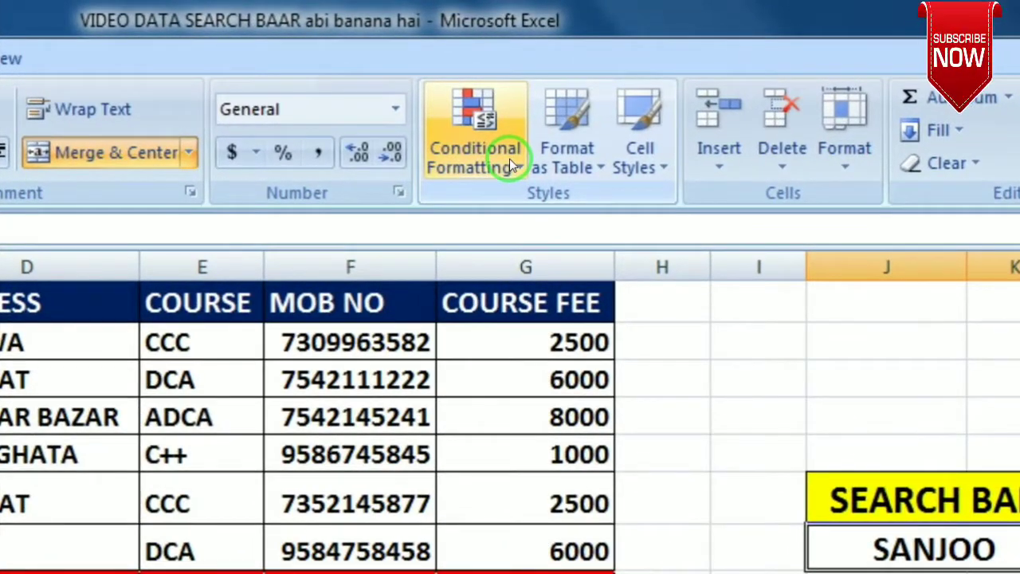
- Clear the conditional formatting rules from the SEARCH BAR cell J7
{"action": "left_click", "coordinate": [510, 158]}
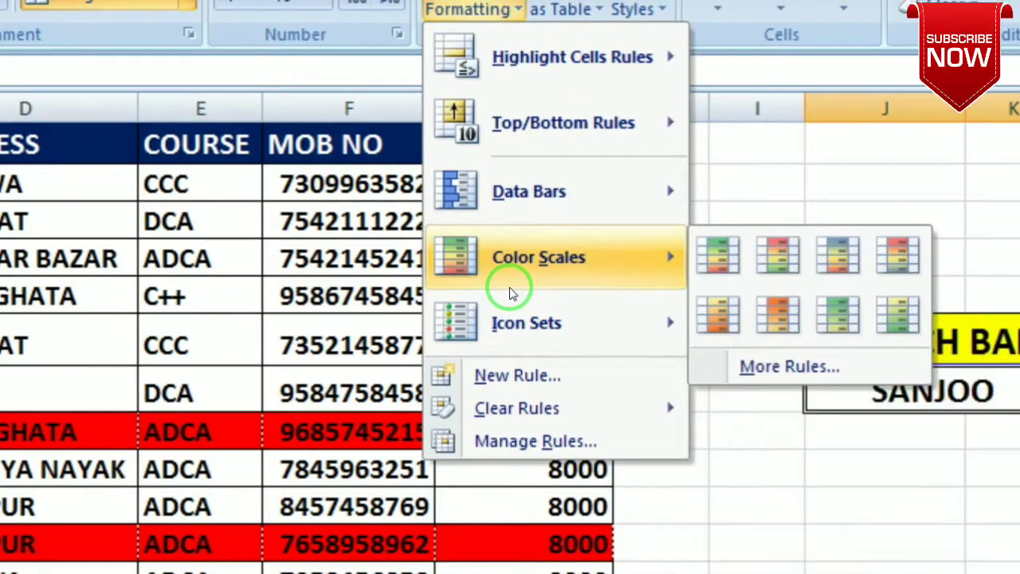
{"action": "mouse_move", "coordinate": [411, 292]}
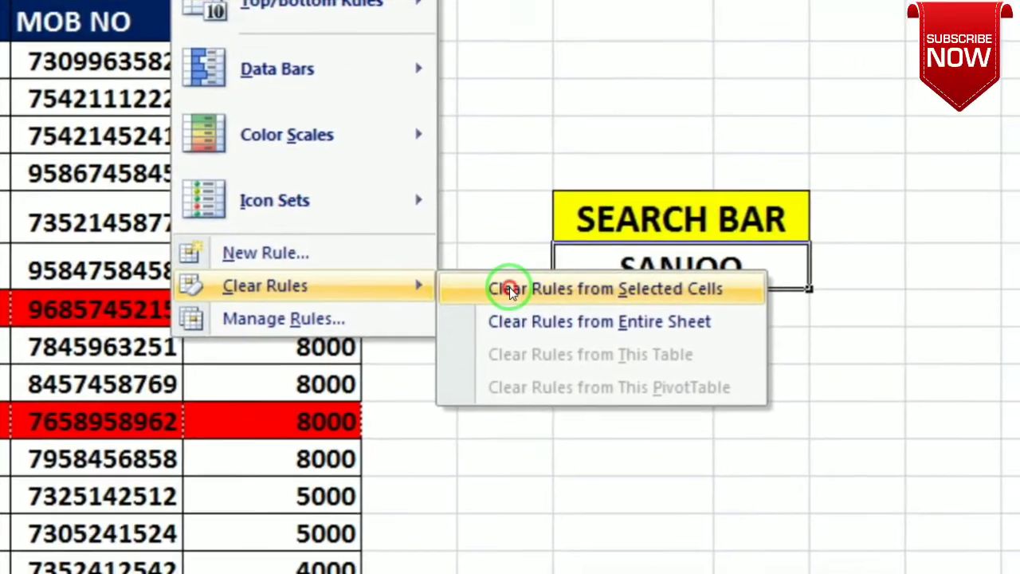
{"action": "left_click", "coordinate": [706, 289]}
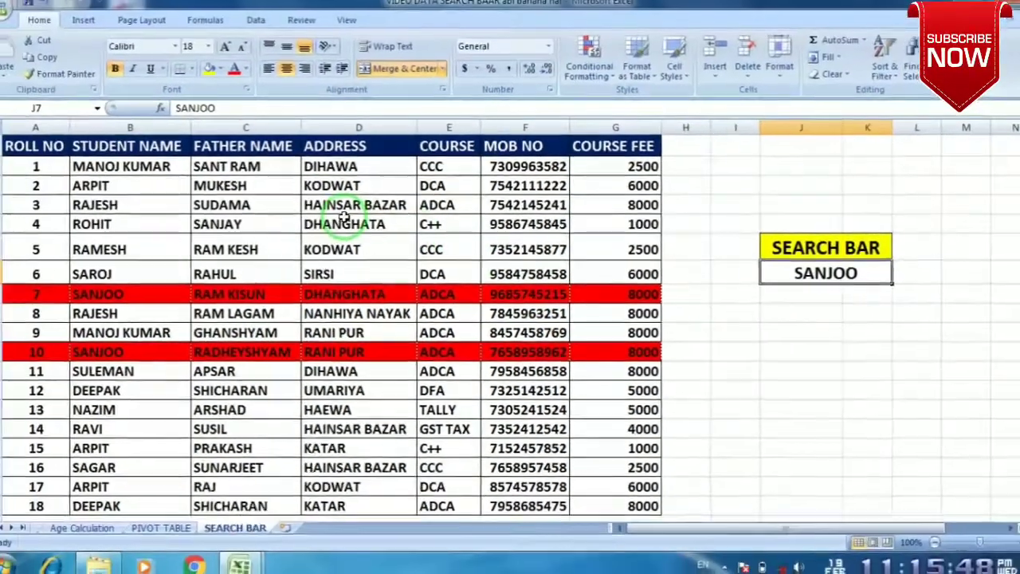
- Select the student records A2:G18 and clear their conditional formatting rules
{"action": "left_click", "coordinate": [353, 227]}
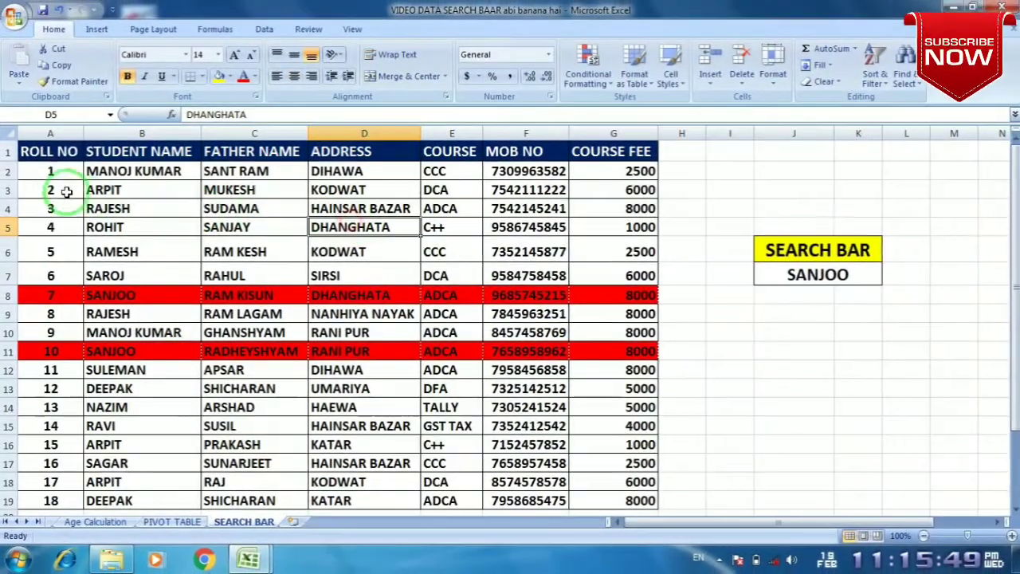
{"action": "left_click", "coordinate": [57, 170]}
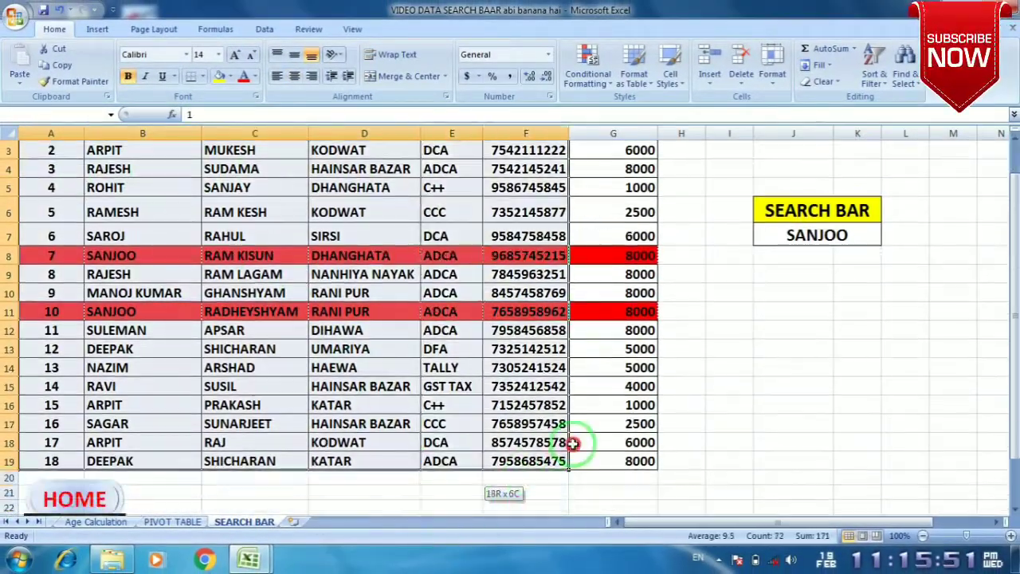
{"action": "left_click_drag", "start_coordinate": [57, 170], "coordinate": [615, 449]}
{"action": "left_click", "coordinate": [588, 74]}
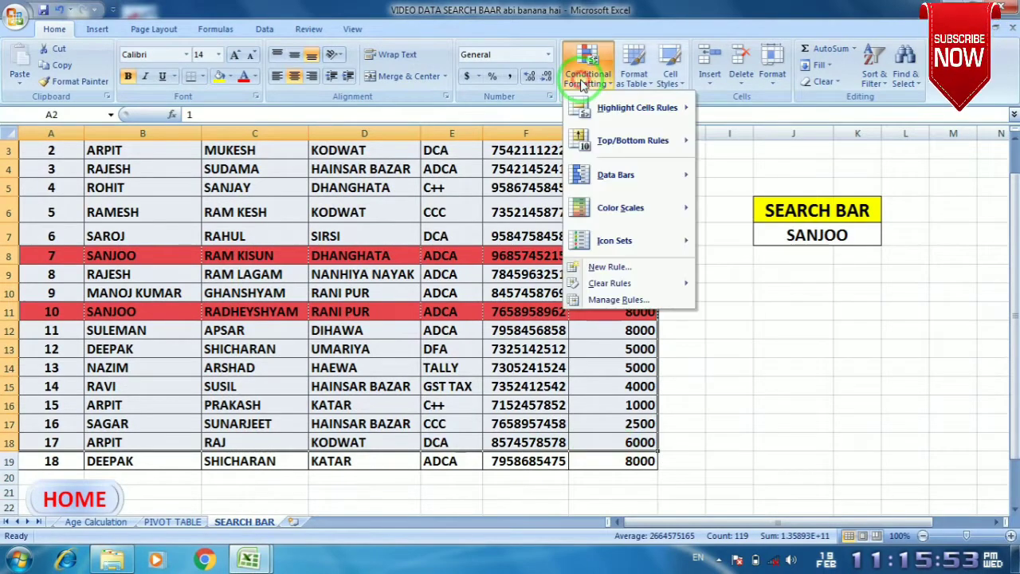
{"action": "mouse_move", "coordinate": [608, 282]}
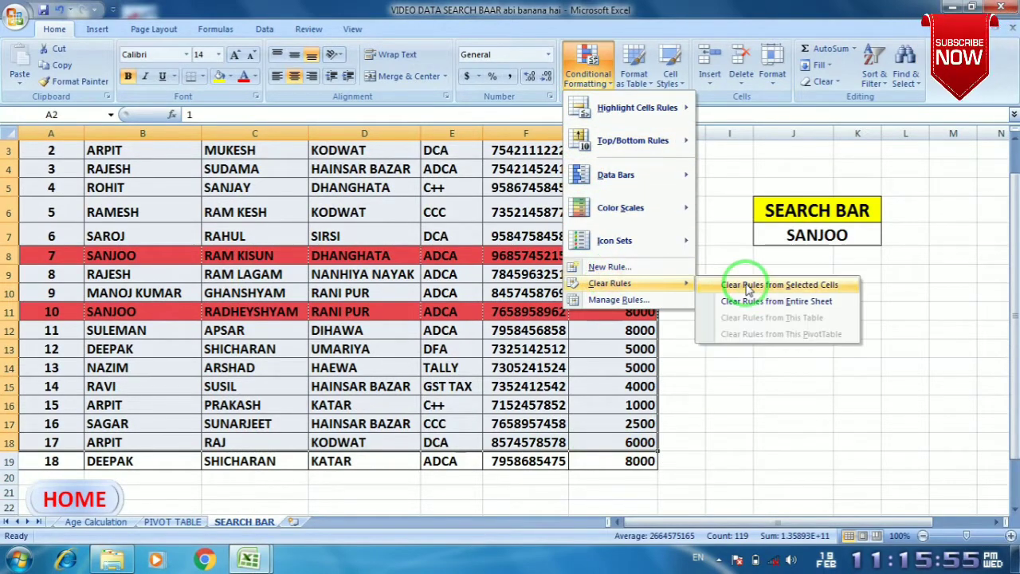
{"action": "left_click", "coordinate": [727, 285]}
{"action": "left_click", "coordinate": [745, 287]}
{"action": "left_click", "coordinate": [785, 236]}
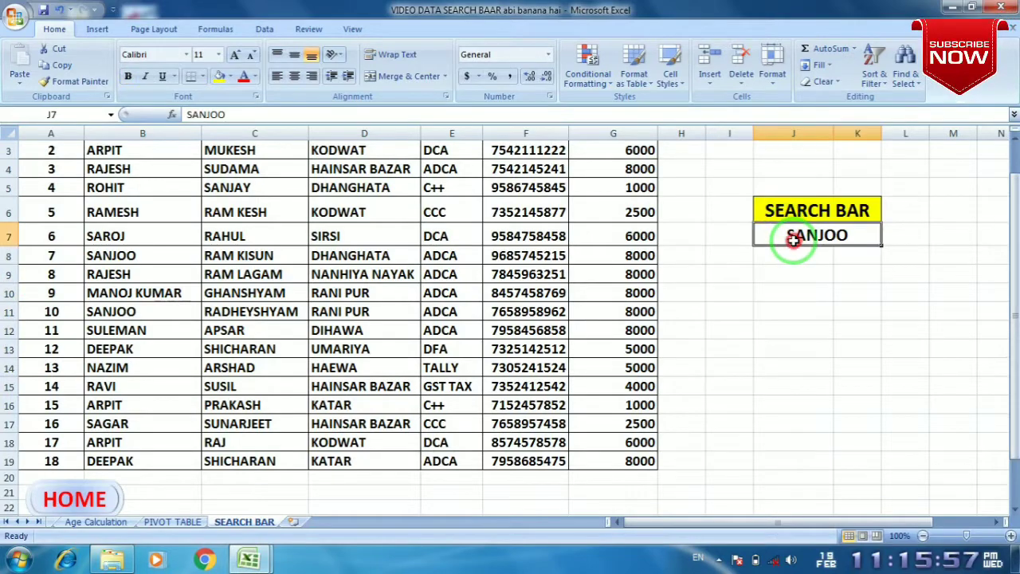
{"action": "scroll", "coordinate": [789, 247], "scroll_direction": "up", "scroll_amount": 1}
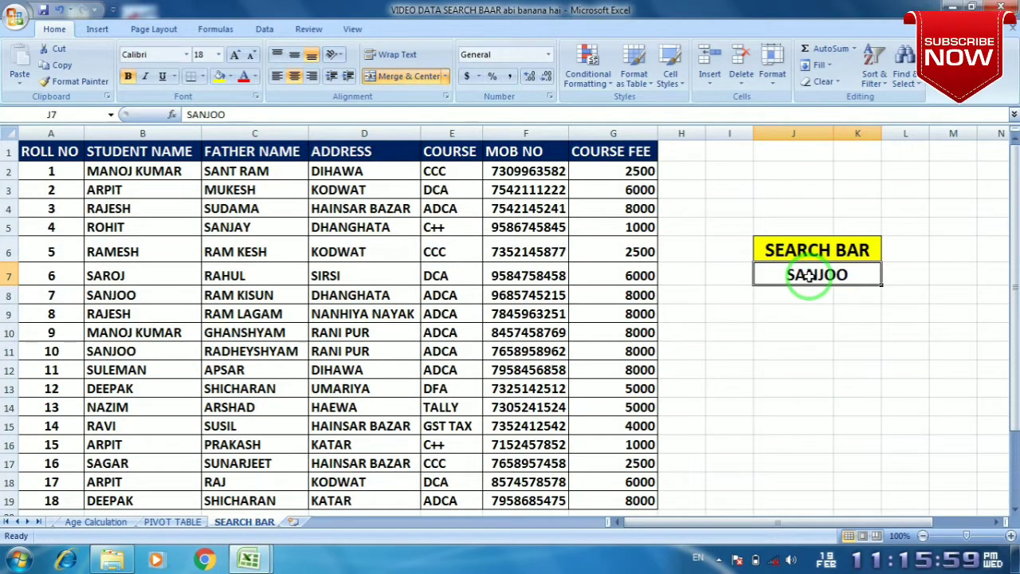
- Enter ARPIT as the search term and select the student records A2:G19
{"action": "type", "text": "ARPIT"}
{"action": "key", "text": "Return"}
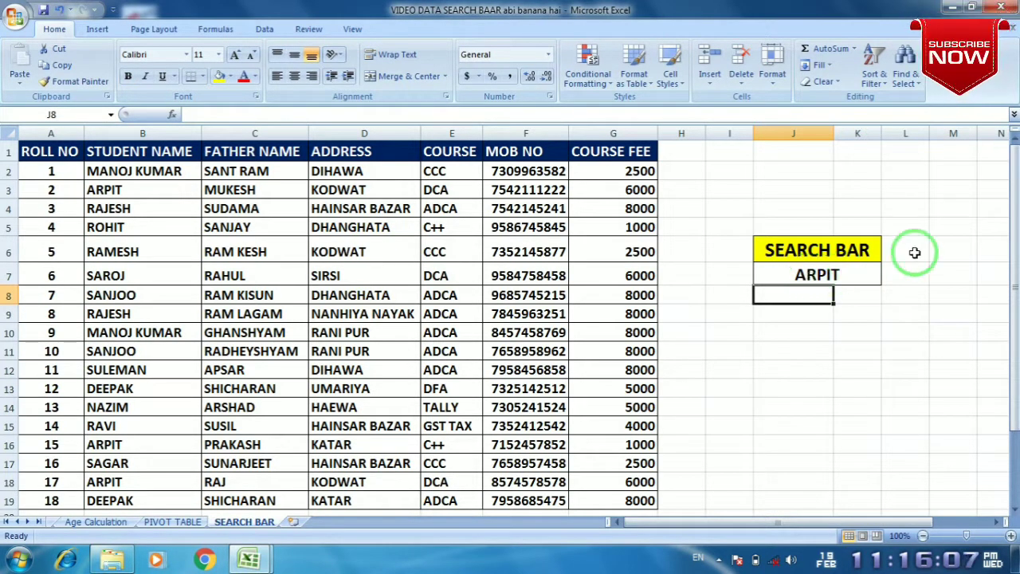
{"action": "left_click", "coordinate": [817, 271]}
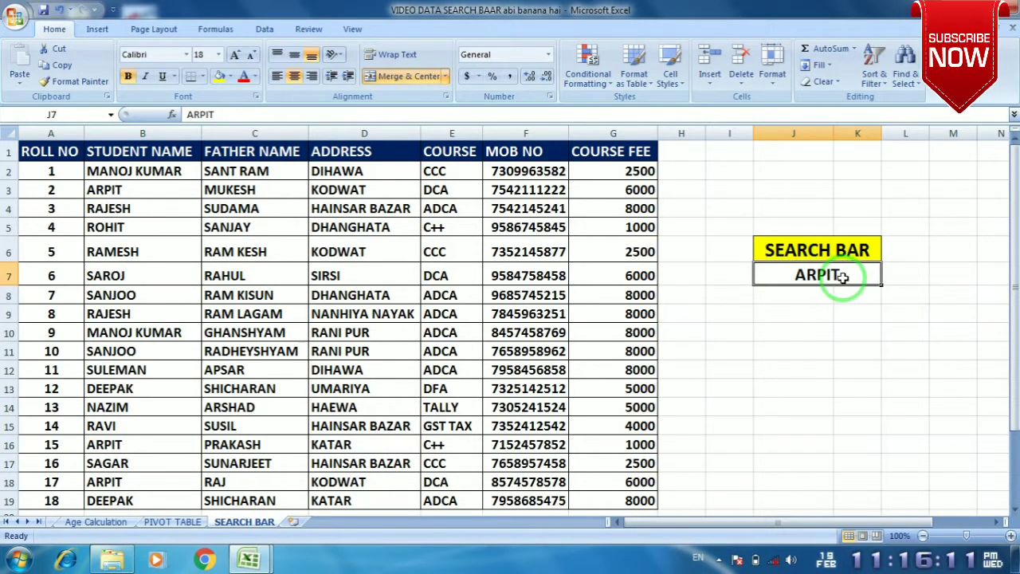
{"action": "left_click_drag", "start_coordinate": [38, 170], "coordinate": [606, 497]}
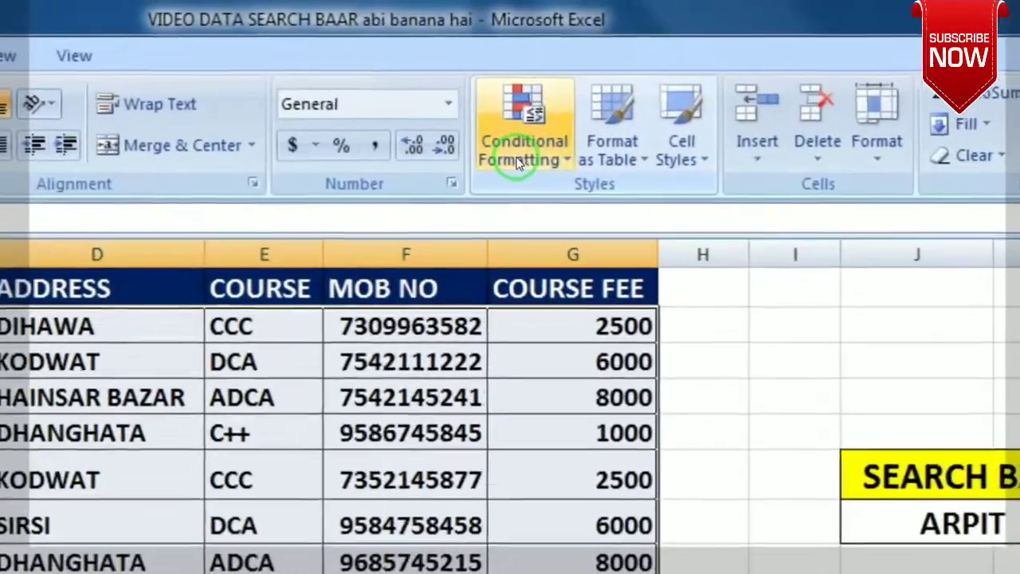
- Start a new conditional formatting rule of type 'Use a formula to determine which cells to format'
{"action": "left_click", "coordinate": [518, 162]}
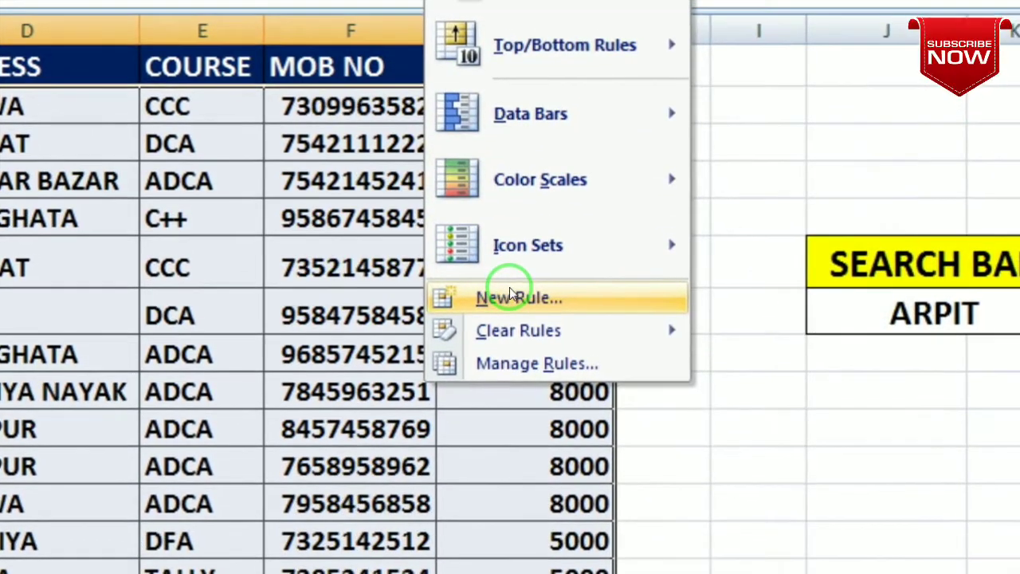
{"action": "left_click", "coordinate": [511, 328]}
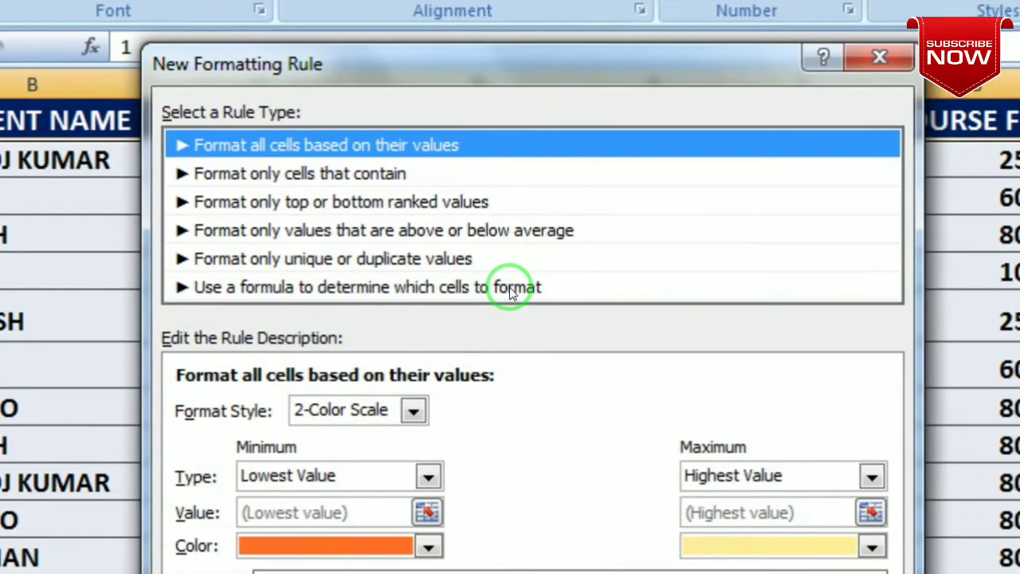
{"action": "left_click", "coordinate": [510, 289]}
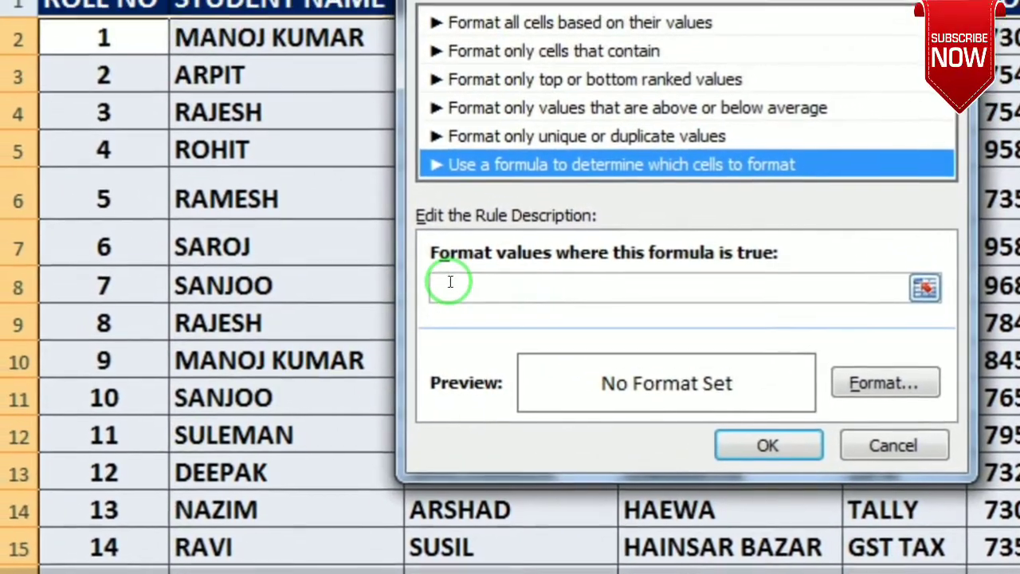
{"action": "left_click", "coordinate": [451, 283]}
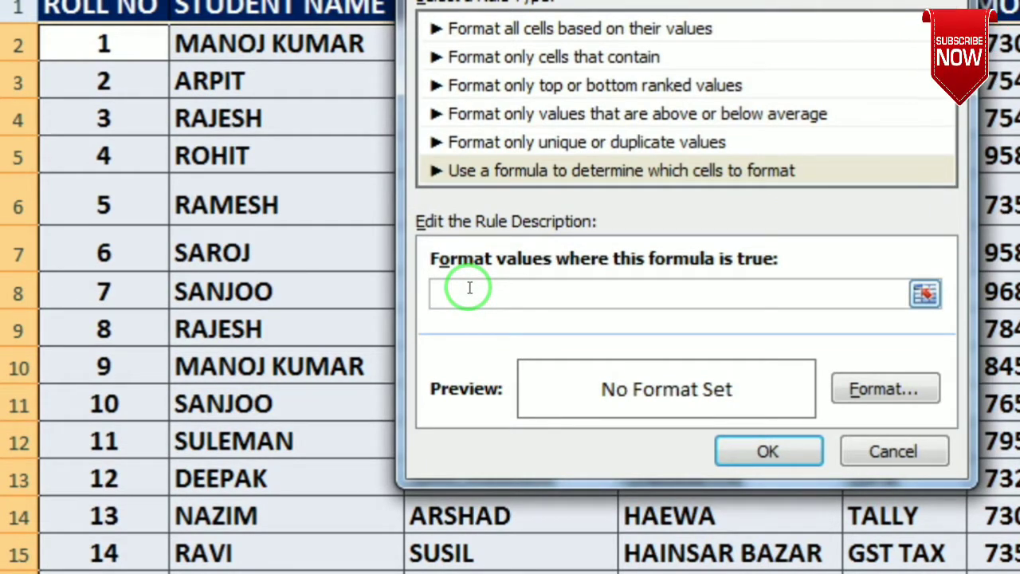
- Enter the rule formula =SEARCH($J$7,$A2&$B2&$C2&$D2 so far
{"action": "type", "text": "="}
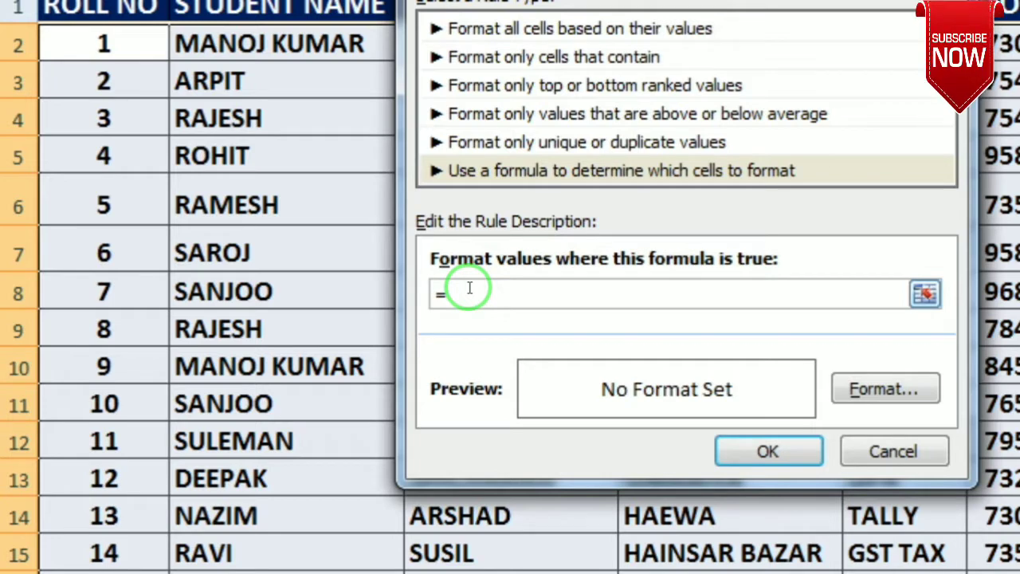
{"action": "type", "text": "$"}
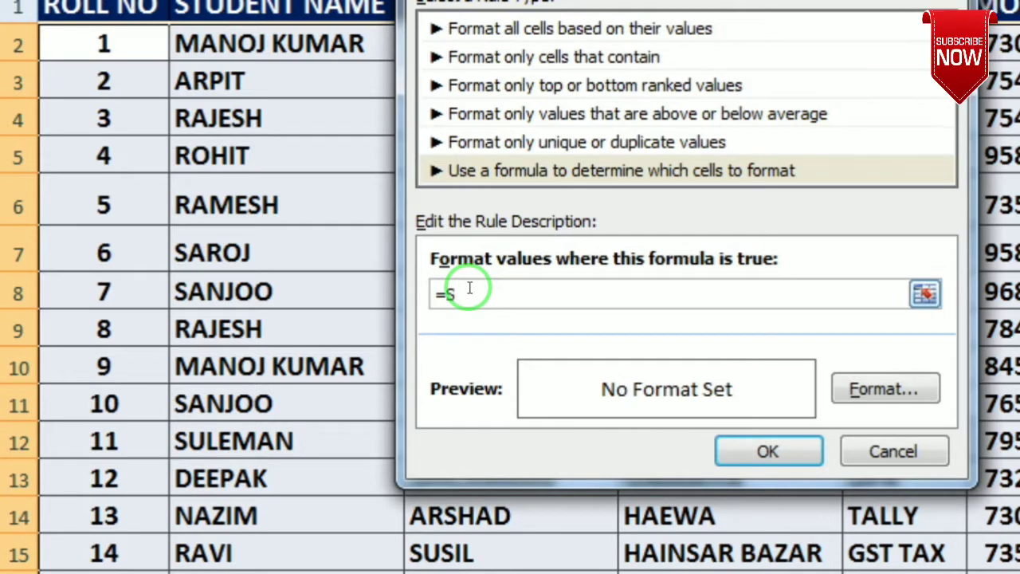
{"action": "type", "text": "E"}
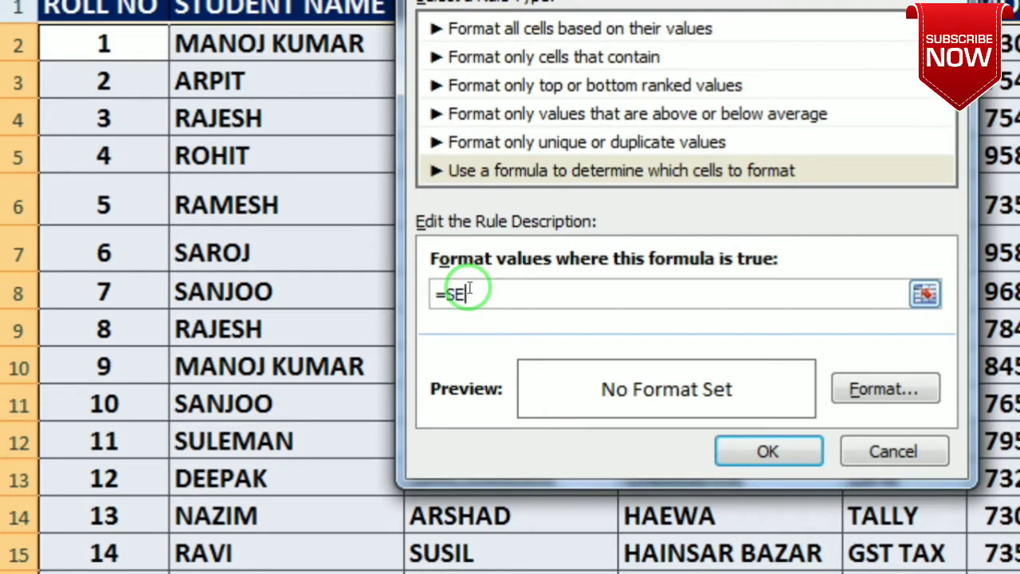
{"action": "type", "text": "A"}
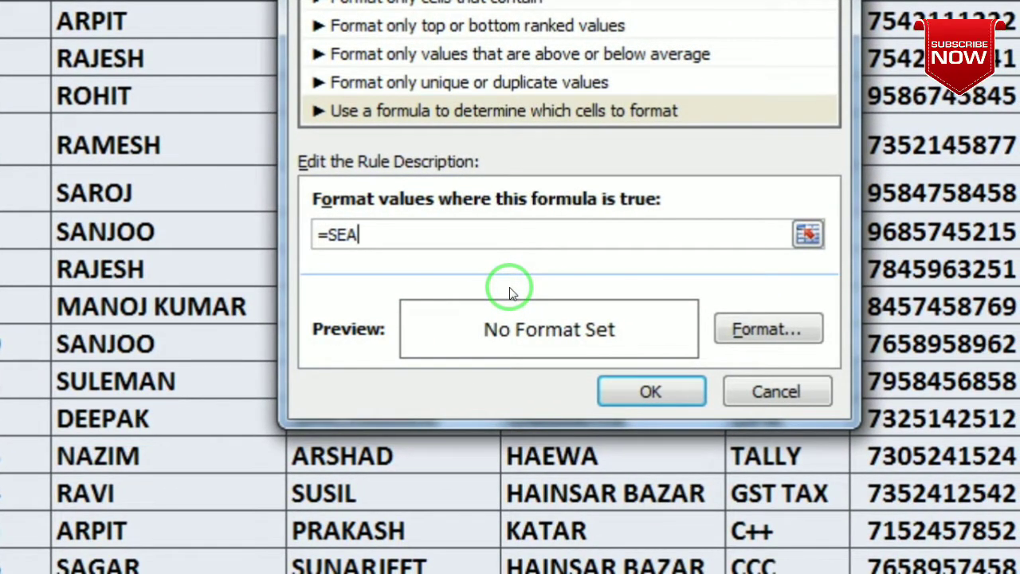
{"action": "type", "text": "R"}
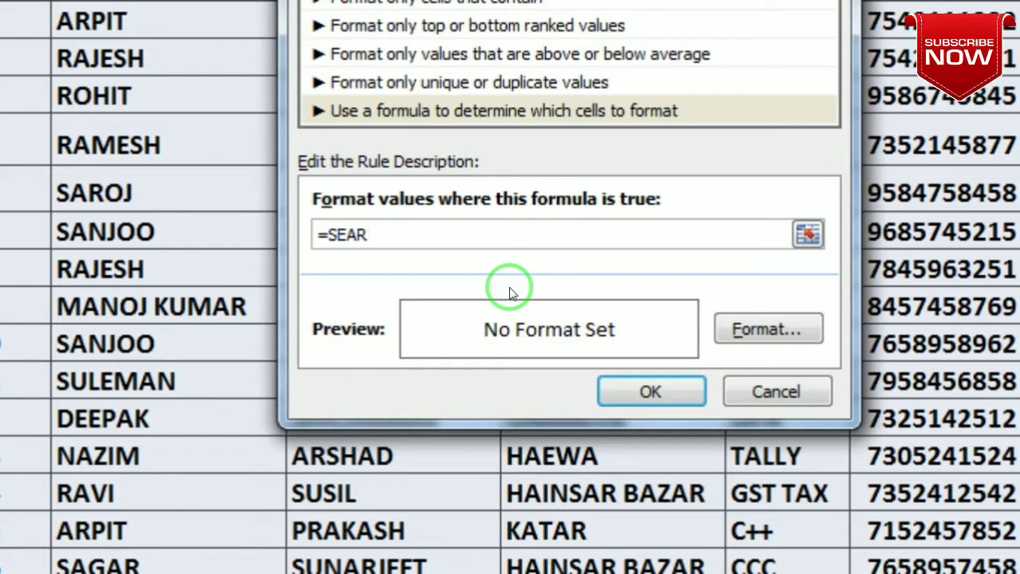
{"action": "type", "text": "CH"}
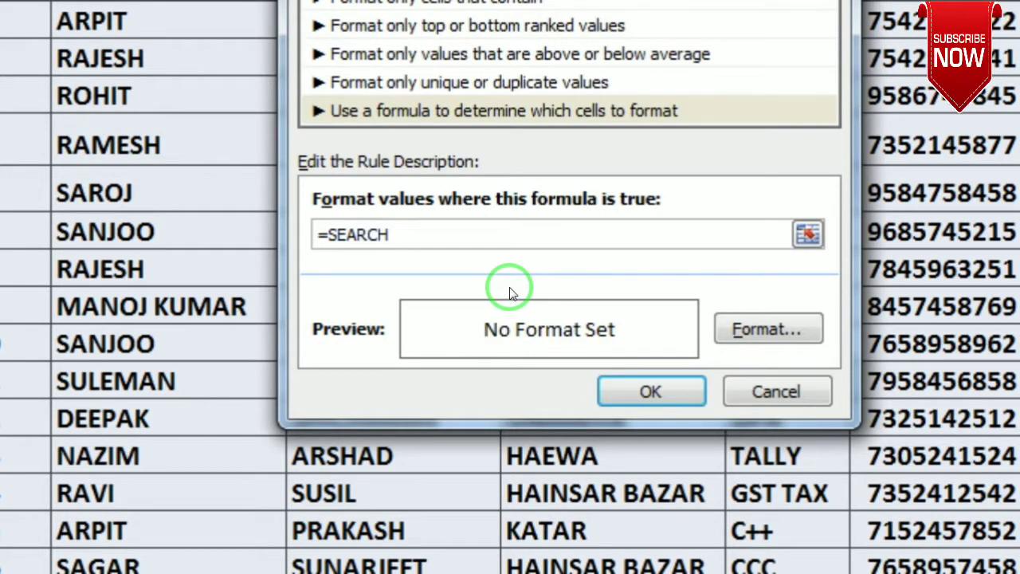
{"action": "type", "text": "("}
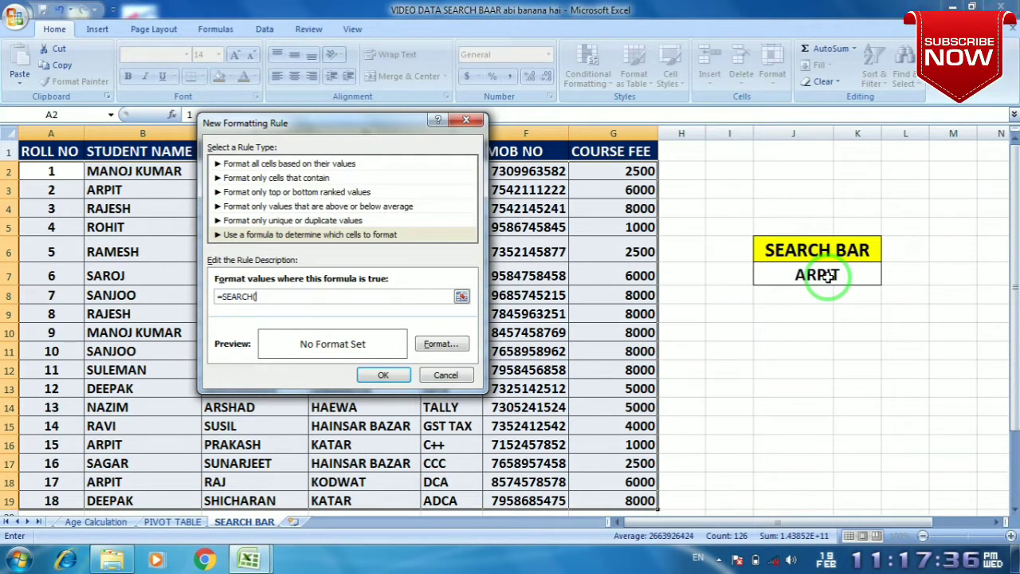
{"action": "left_click", "coordinate": [829, 275]}
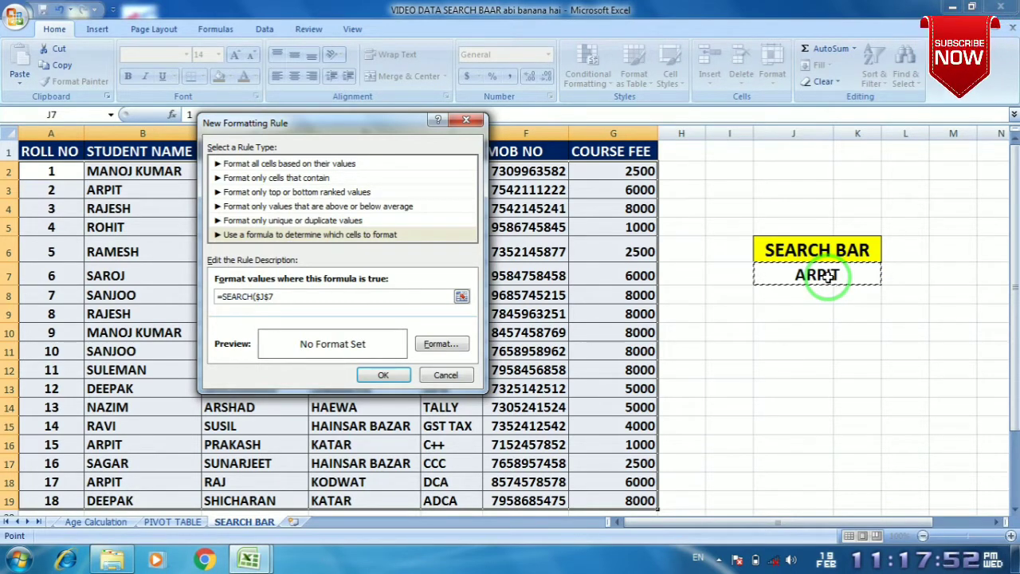
{"action": "type", "text": ","}
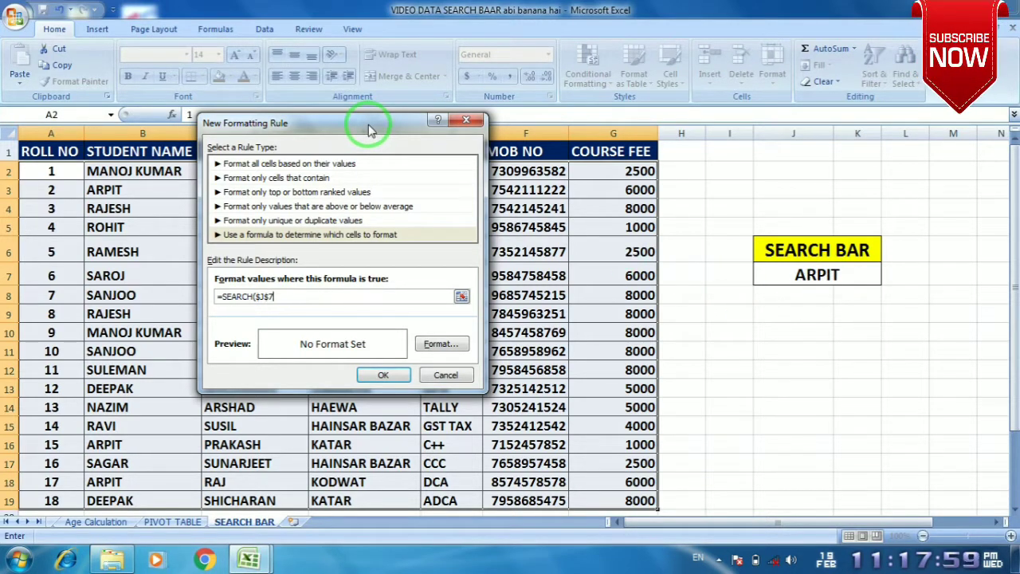
{"action": "left_click_drag", "start_coordinate": [369, 130], "coordinate": [368, 184]}
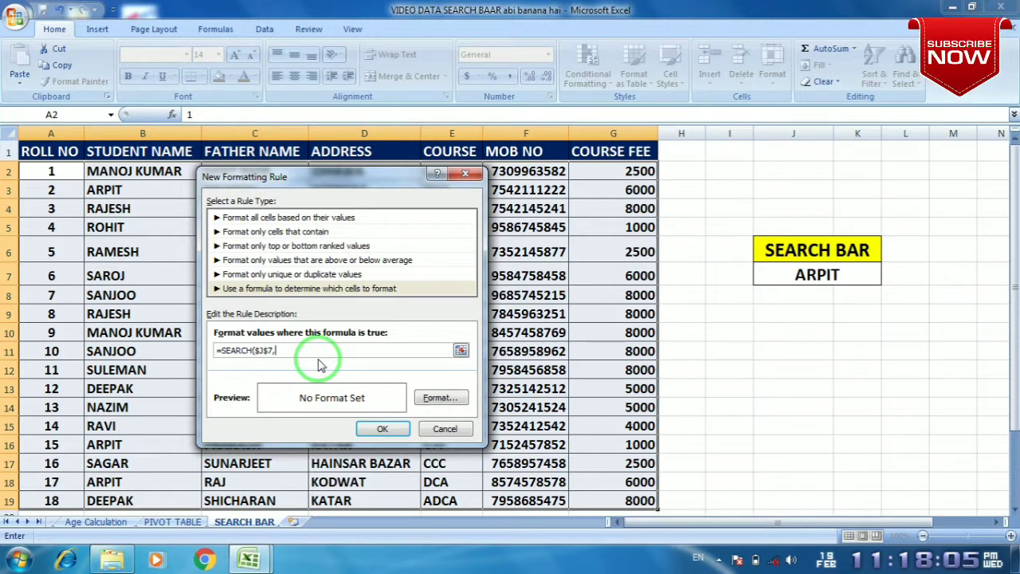
{"action": "type", "text": "$"}
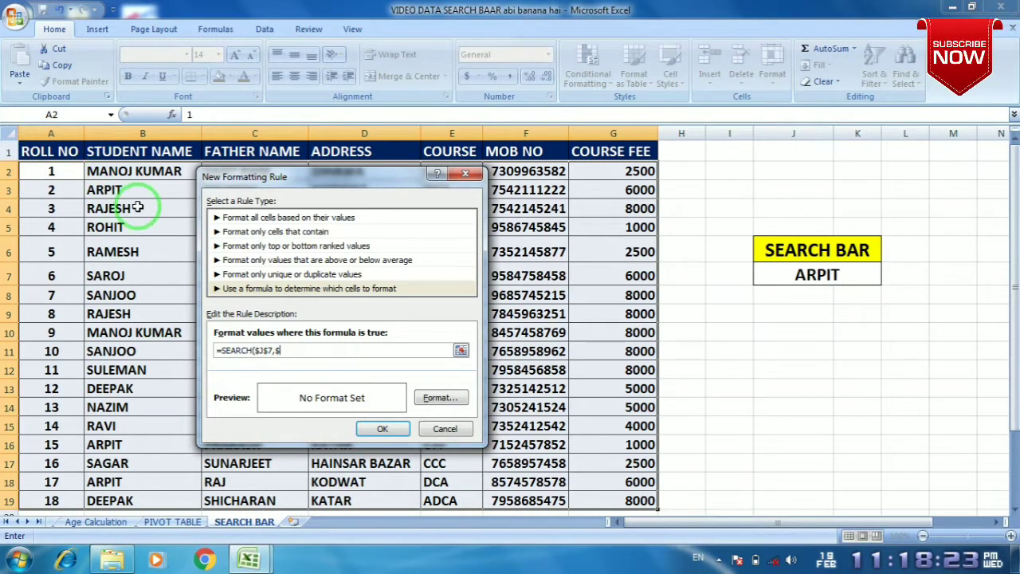
{"action": "type", "text": "A2"}
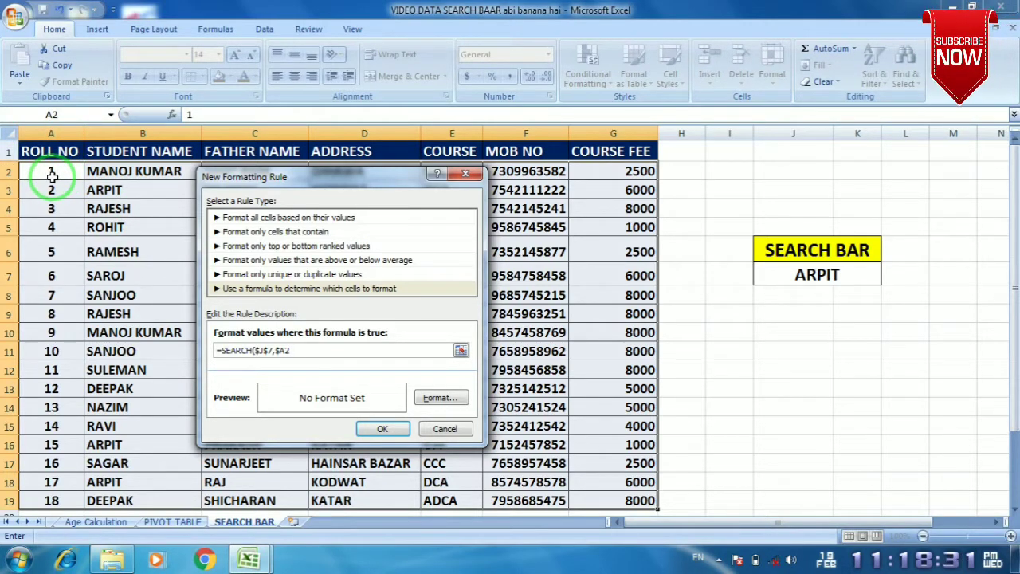
{"action": "type", "text": "&"}
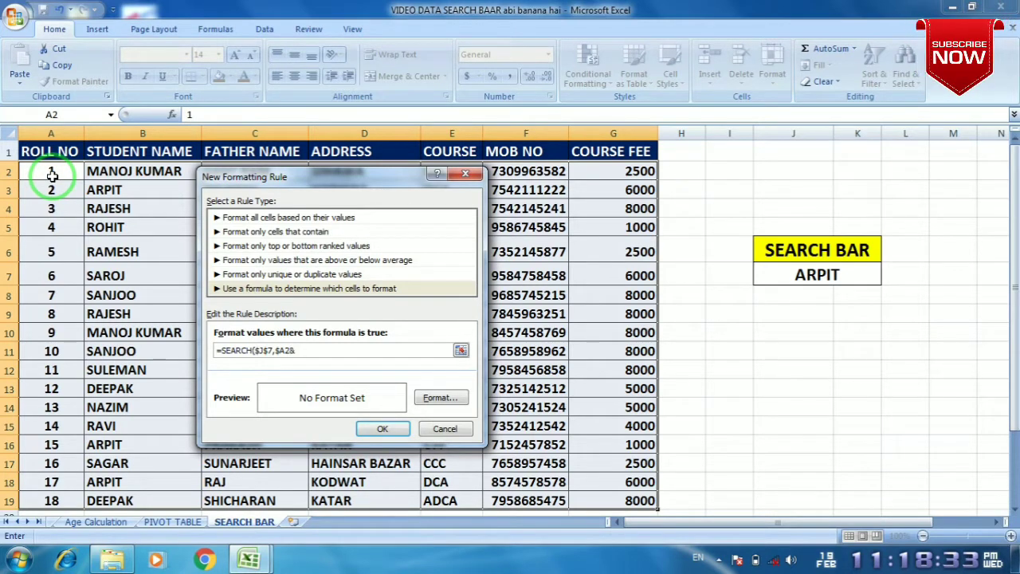
{"action": "type", "text": "$"}
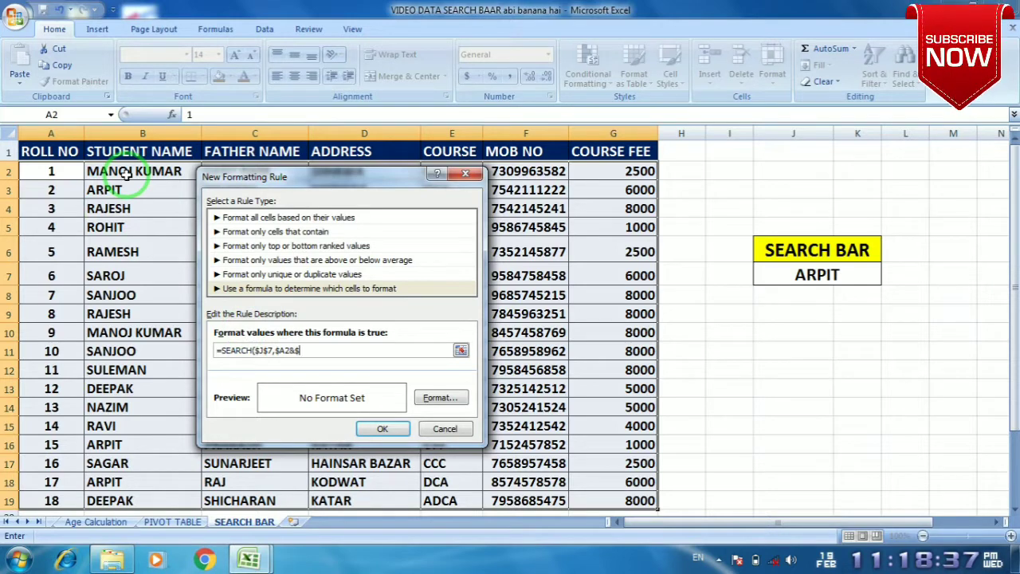
{"action": "type", "text": "B2"}
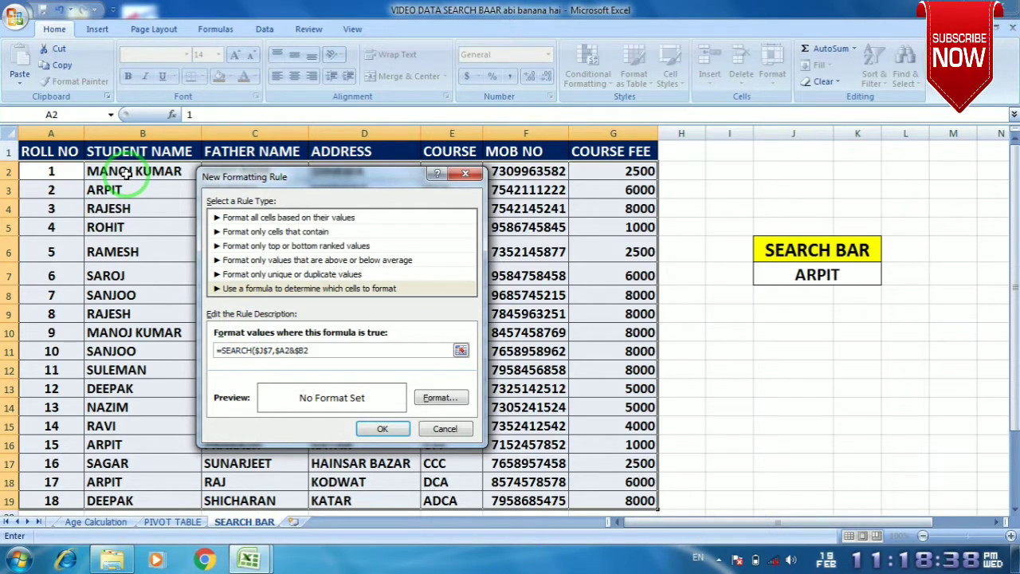
{"action": "type", "text": "&"}
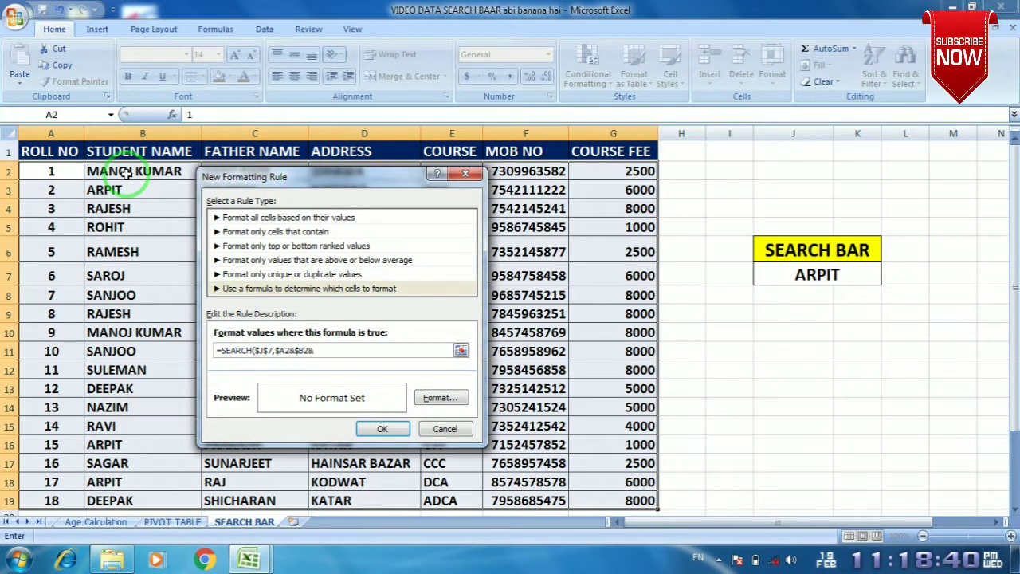
{"action": "type", "text": "$"}
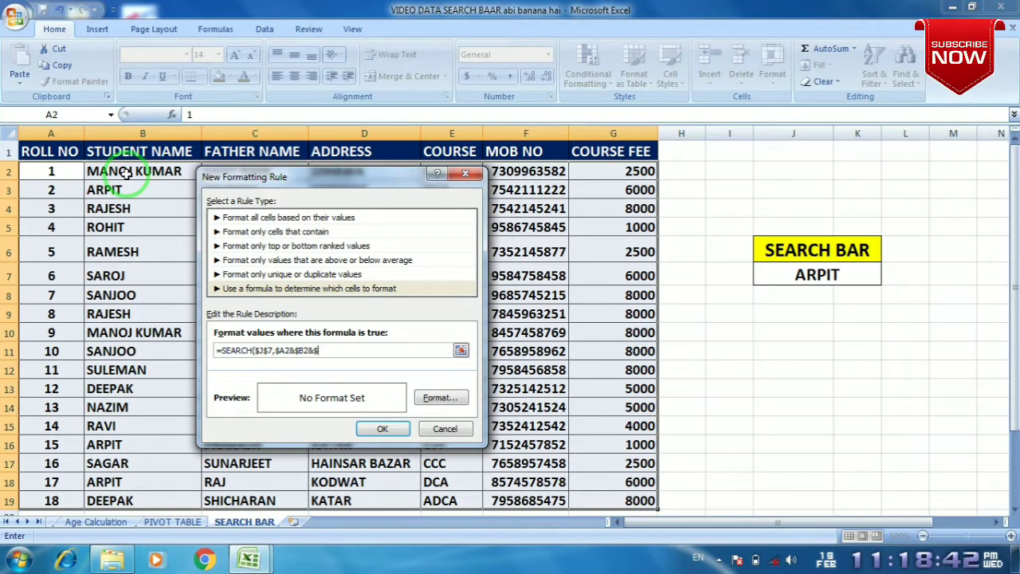
{"action": "type", "text": "C2"}
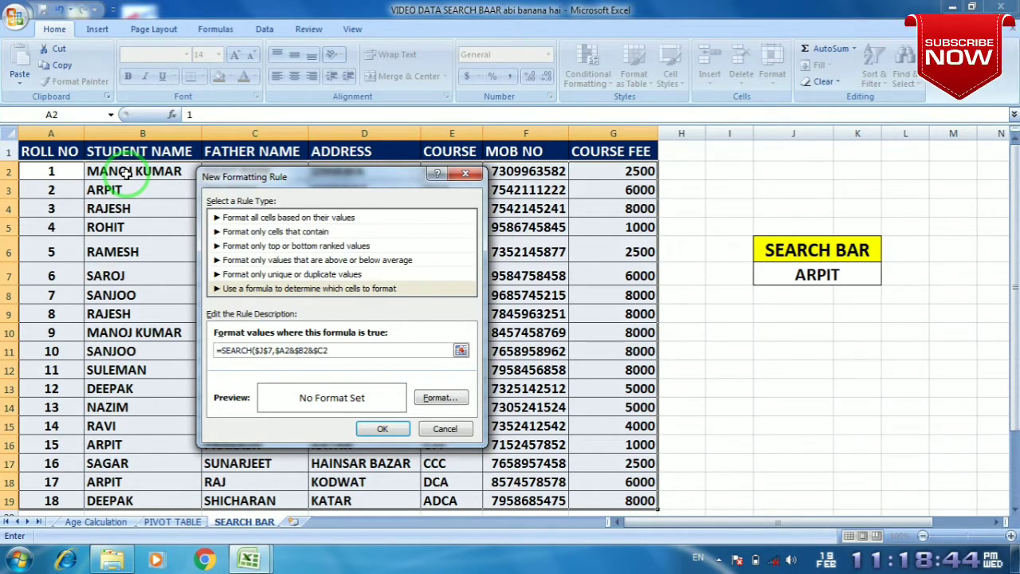
{"action": "type", "text": "&$"}
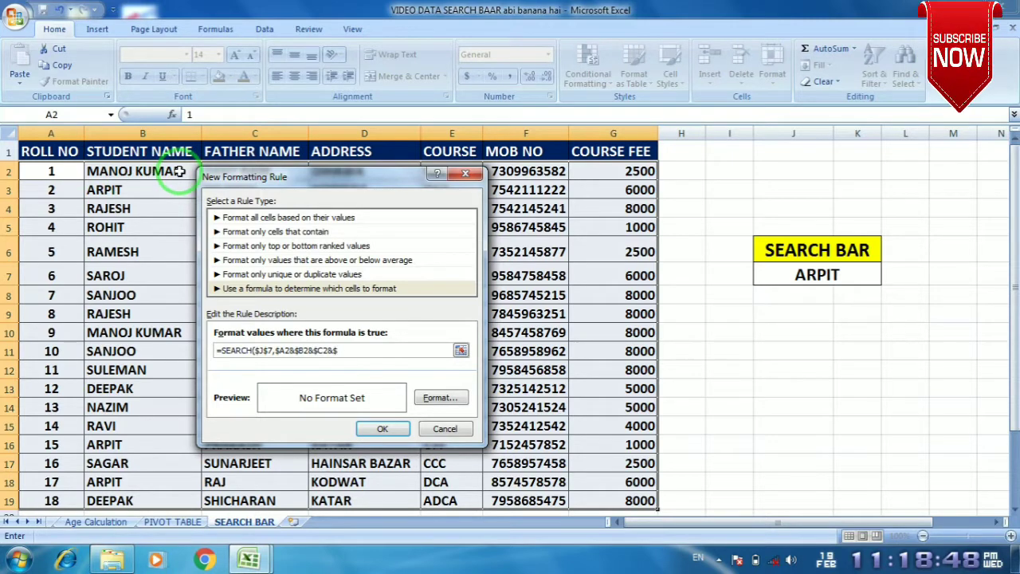
{"action": "type", "text": "D2"}
- Finish the formula with &$E2&$F2&$G2) so it joins all seven columns
{"action": "left_click_drag", "start_coordinate": [251, 179], "coordinate": [256, 199]}
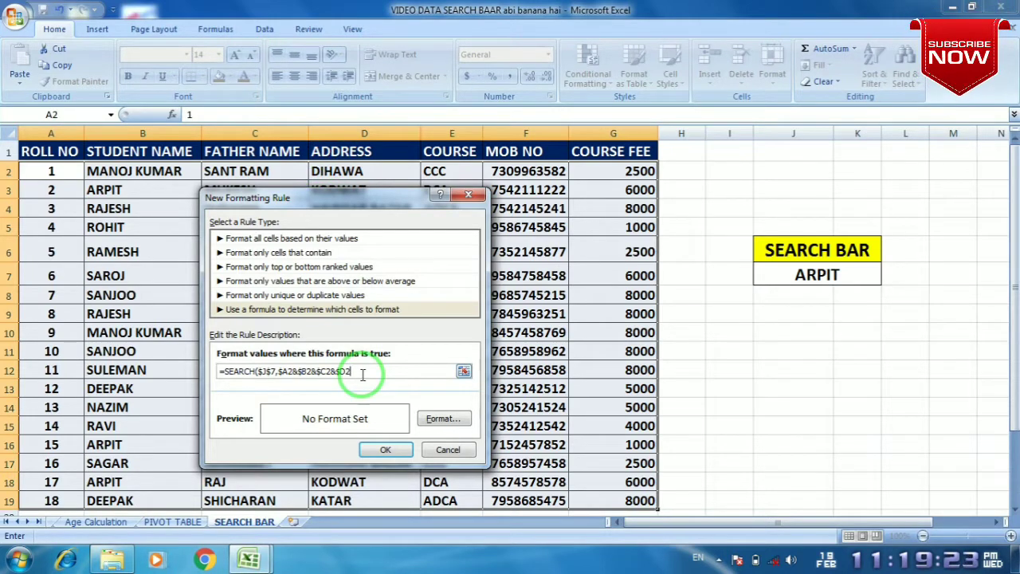
{"action": "type", "text": "&"}
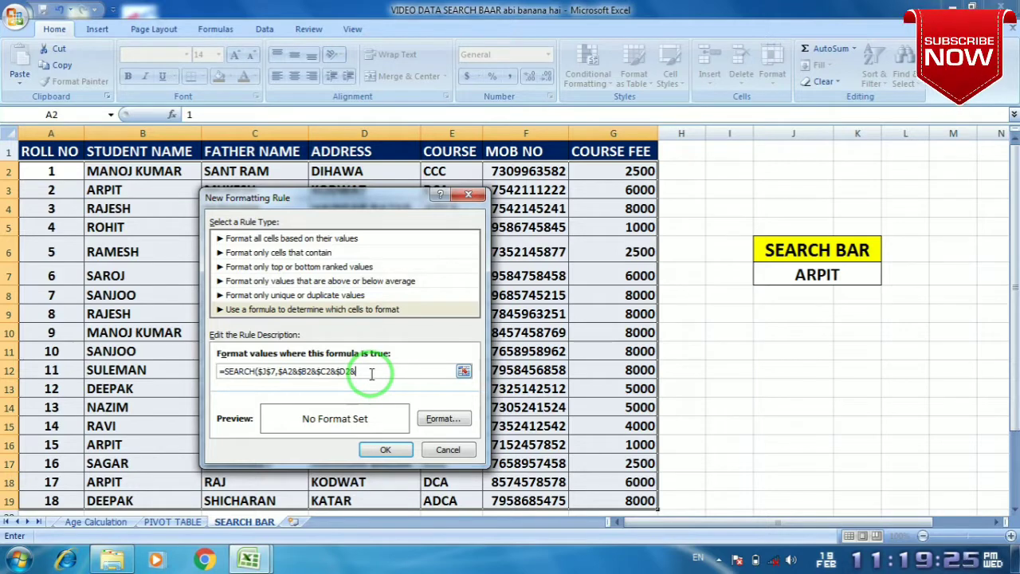
{"action": "type", "text": "$"}
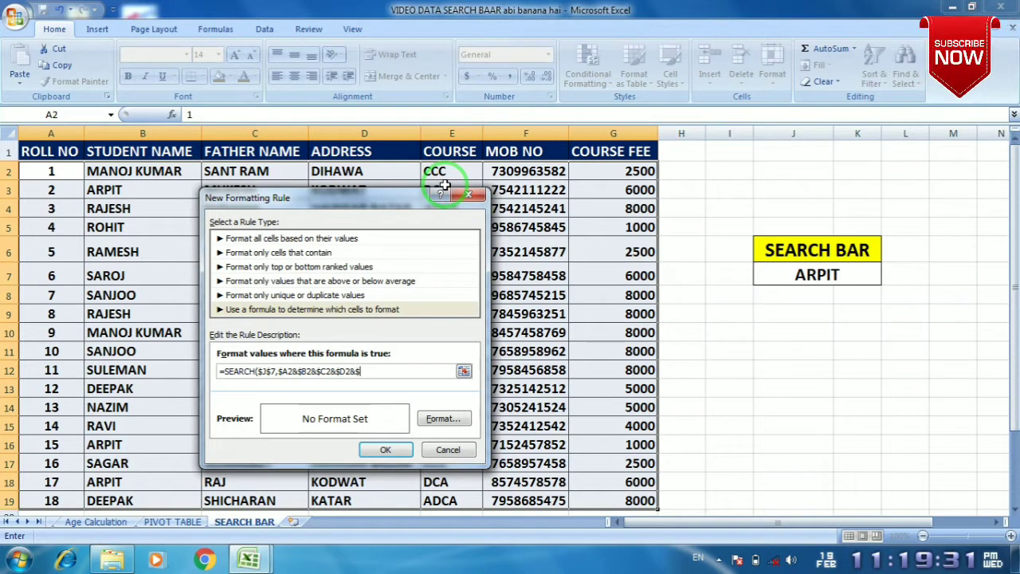
{"action": "type", "text": "E2&"}
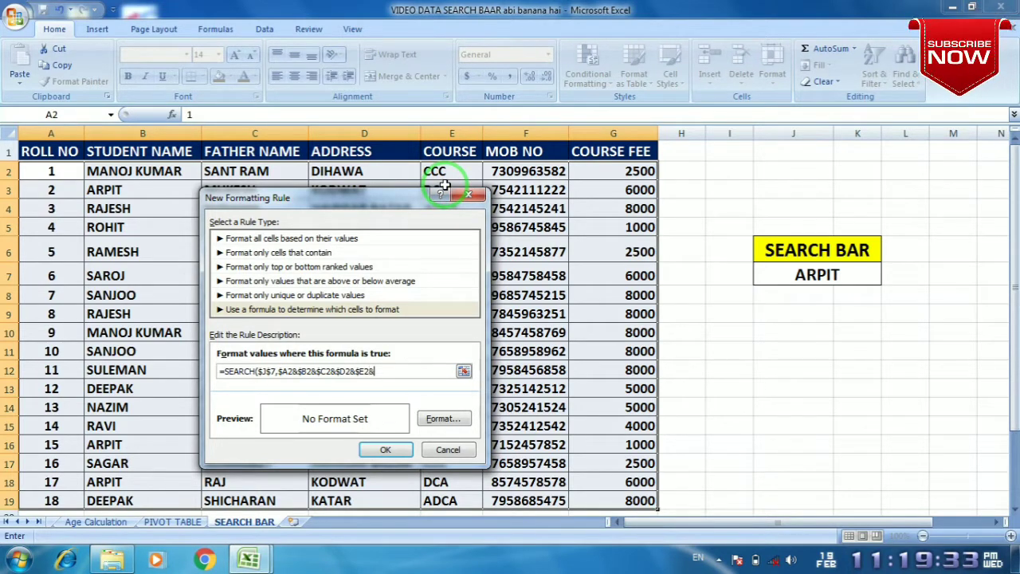
{"action": "type", "text": "$"}
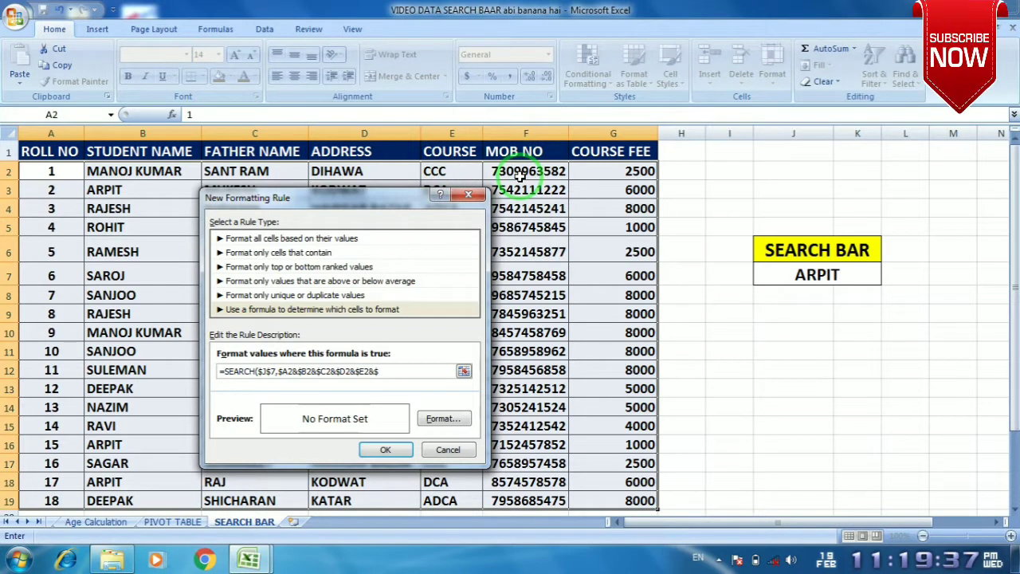
{"action": "type", "text": "F2"}
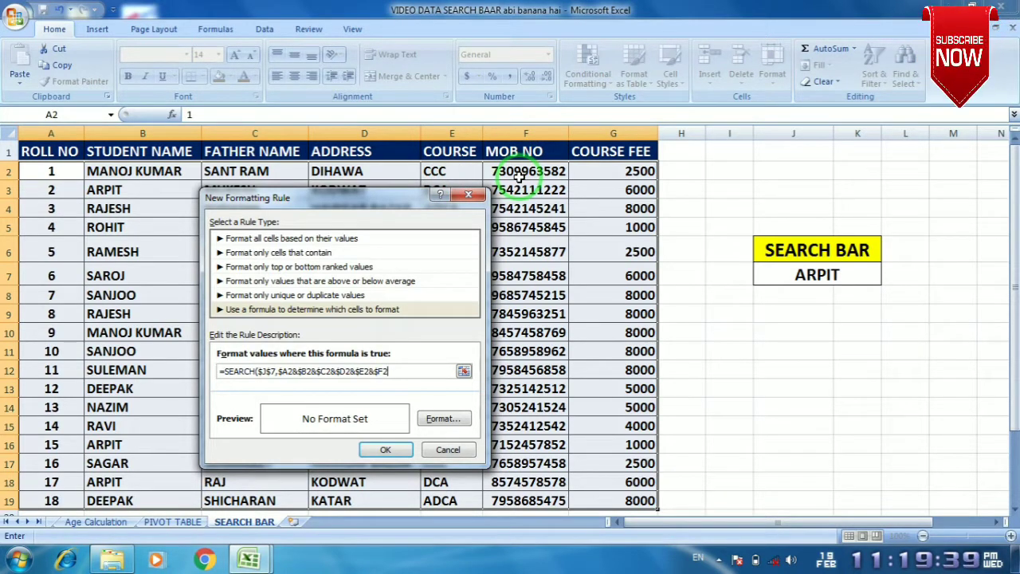
{"action": "type", "text": "&"}
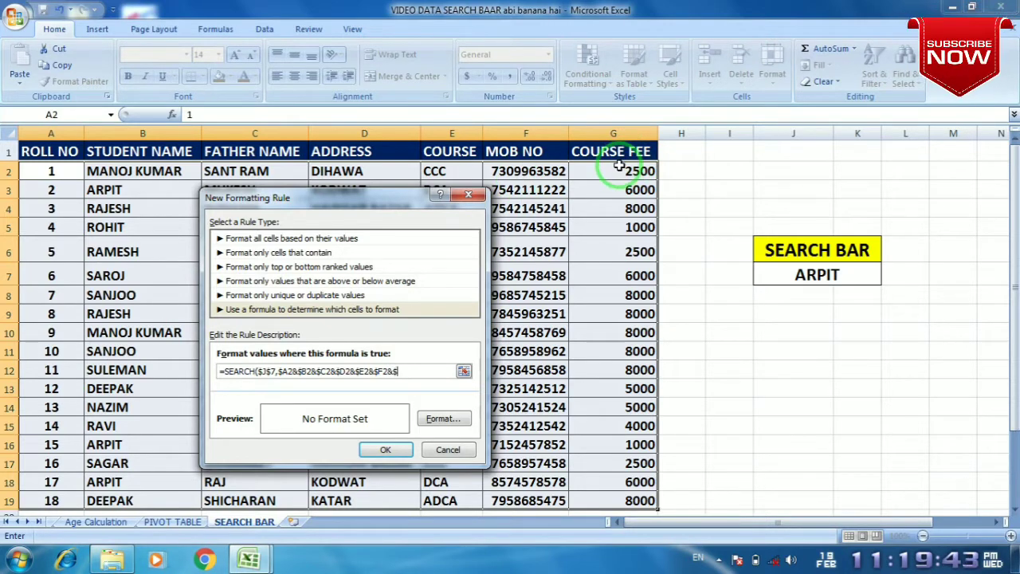
{"action": "type", "text": "$G2"}
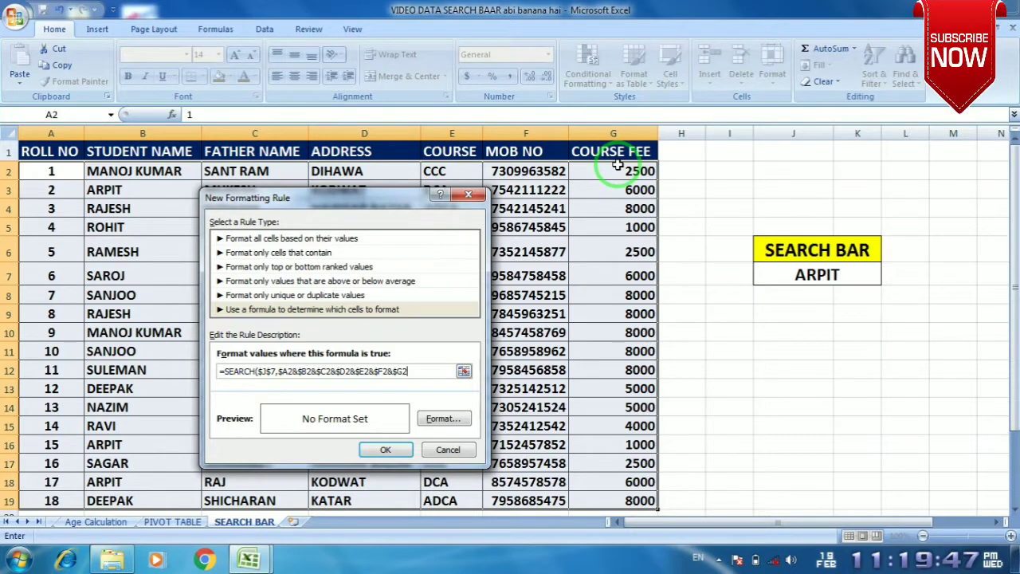
{"action": "type", "text": ")"}
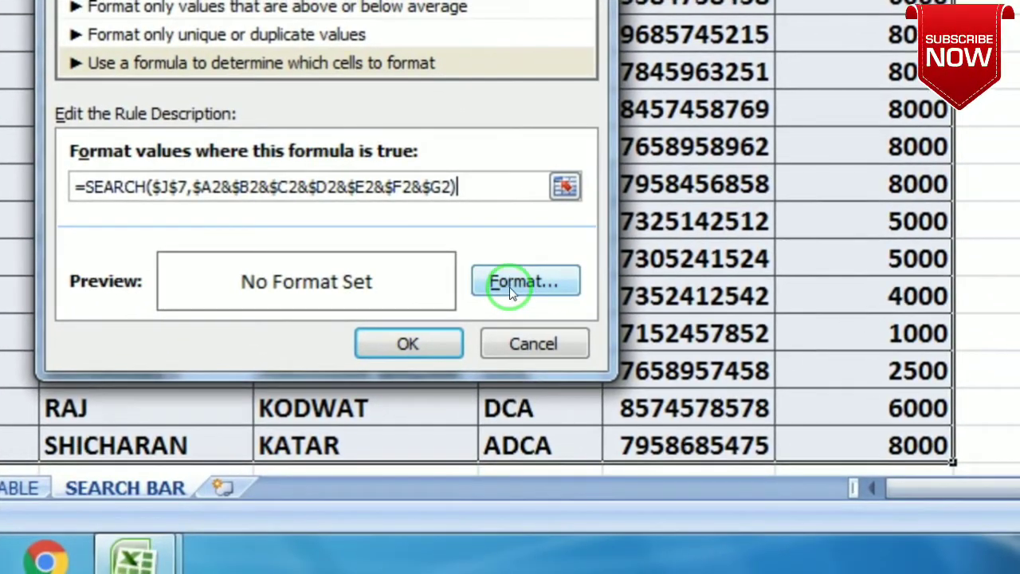
- Give the rule a green fill format and apply it, highlighting the three ARPIT rows
{"action": "left_click", "coordinate": [510, 291]}
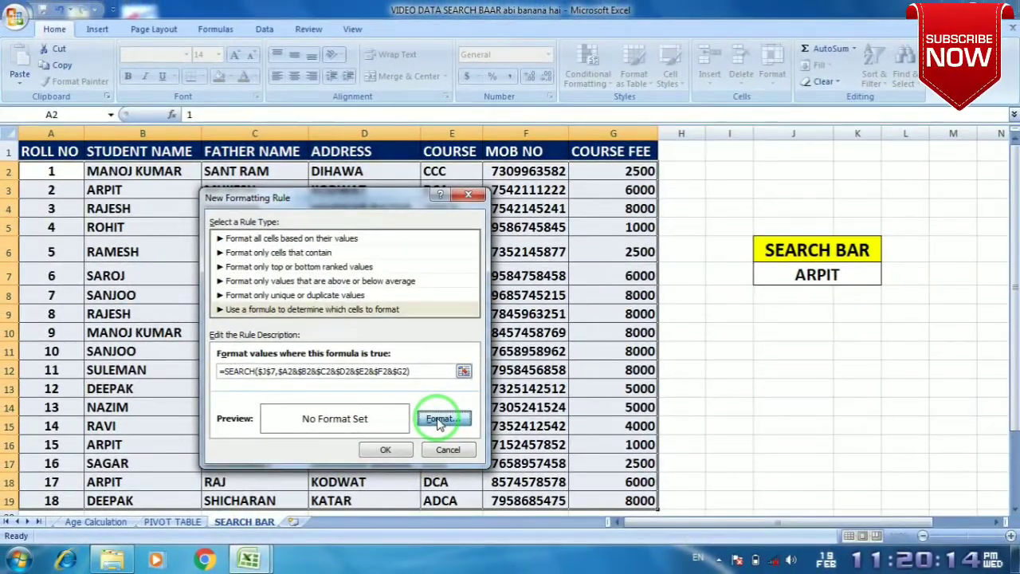
{"action": "left_click", "coordinate": [439, 421]}
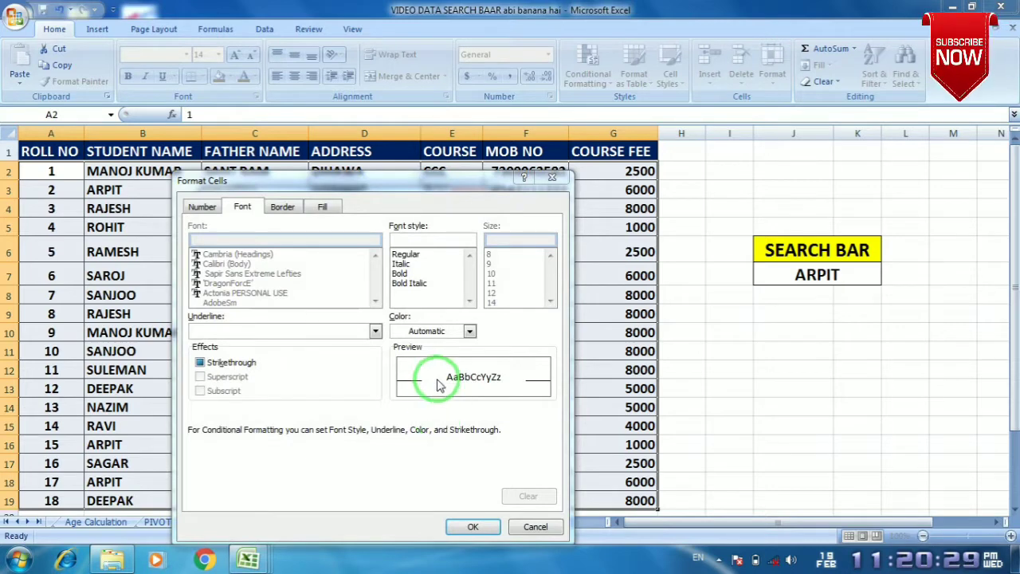
{"action": "left_click", "coordinate": [331, 207]}
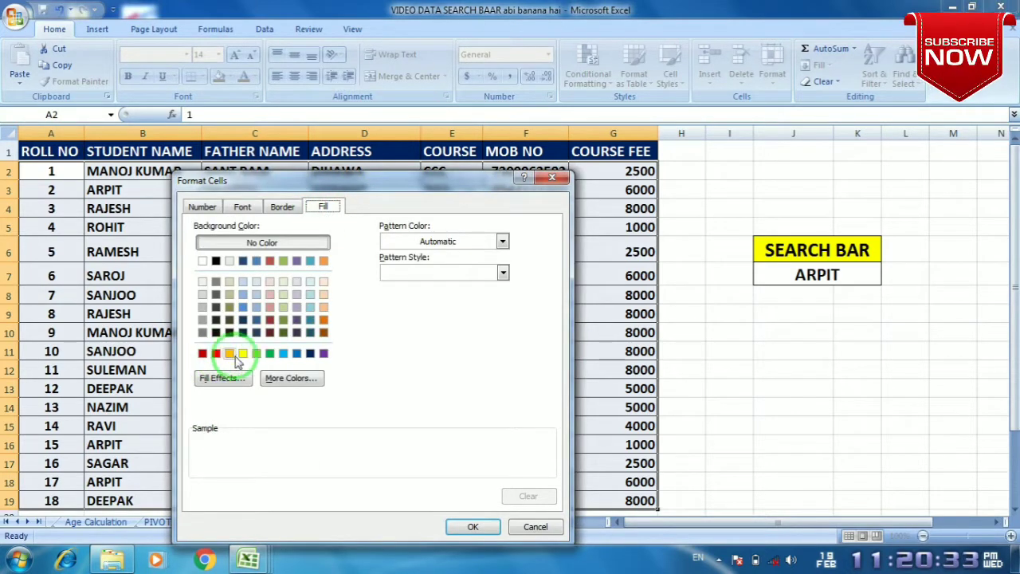
{"action": "left_click", "coordinate": [271, 354]}
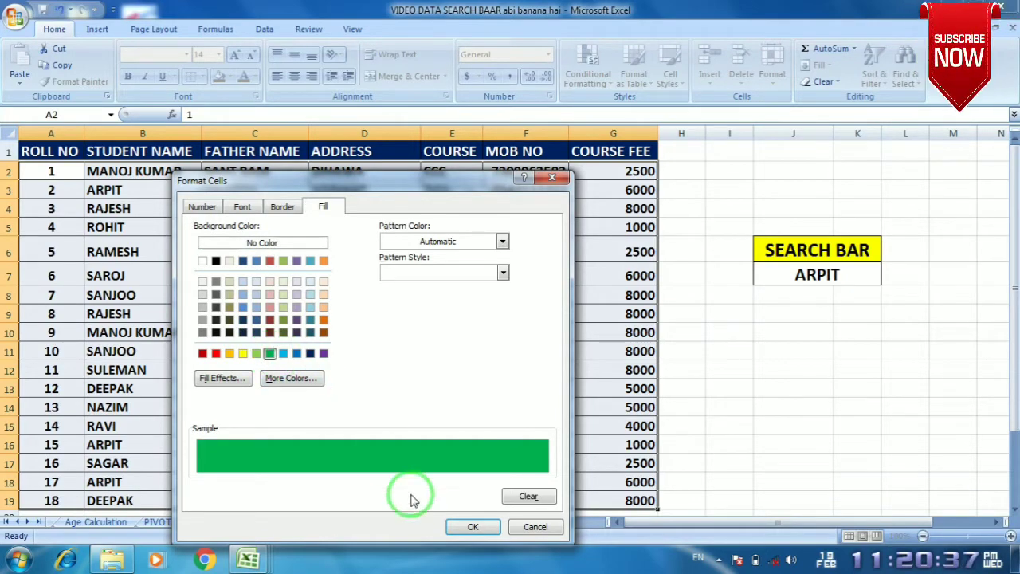
{"action": "left_click", "coordinate": [470, 527]}
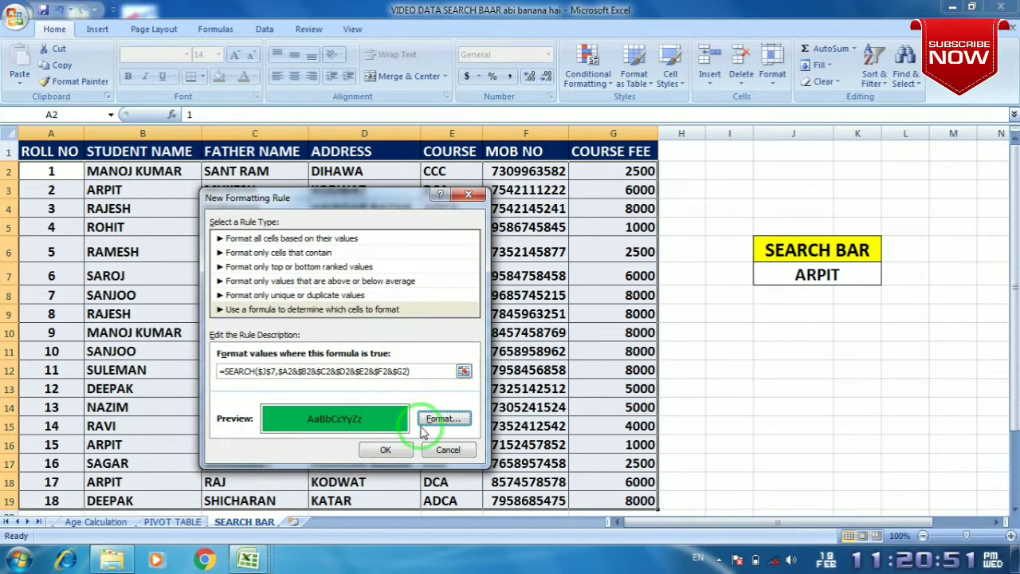
{"action": "left_click", "coordinate": [389, 450]}
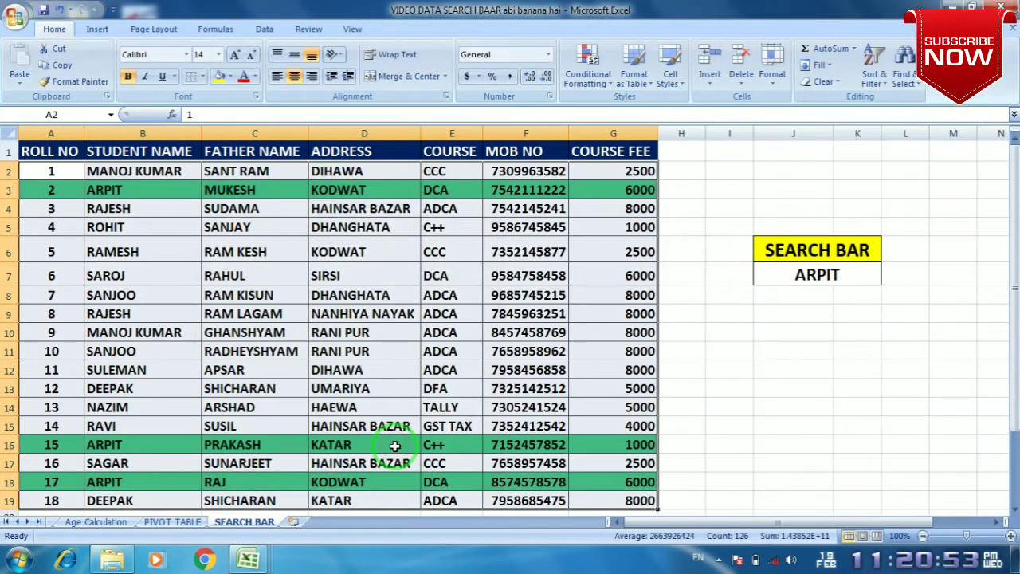
- Search for DHANGHATA, then CCC, highlighting CCC rows with roll numbers 1, 5 and 16
{"action": "left_click", "coordinate": [817, 275]}
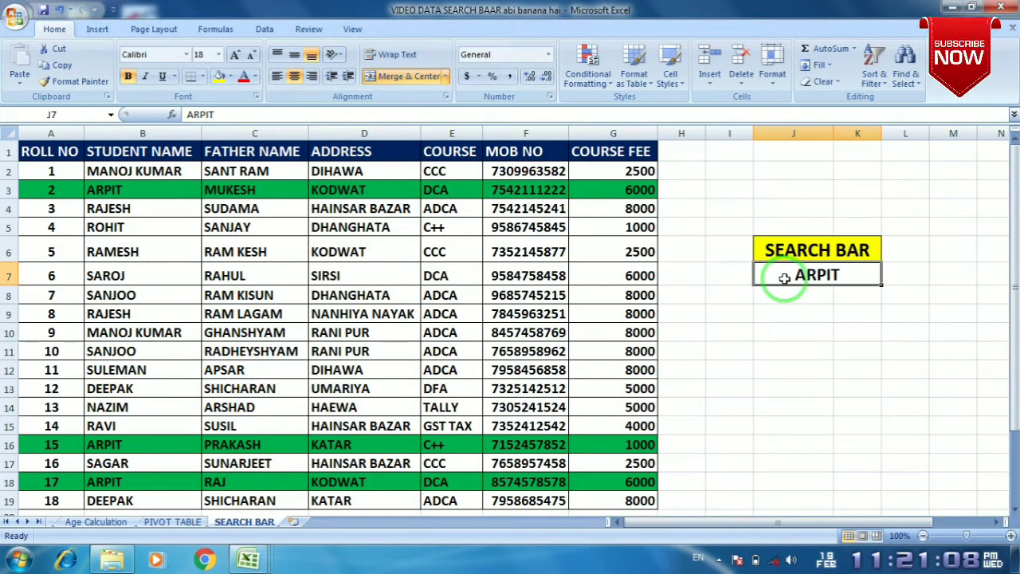
{"action": "type", "text": "DHAN"}
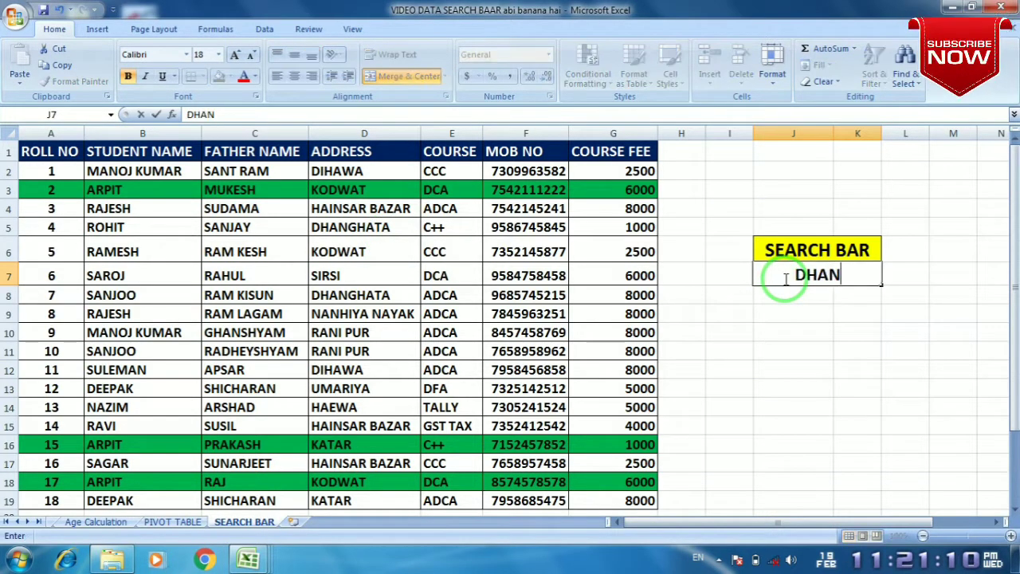
{"action": "type", "text": "GHATA"}
{"action": "key", "text": "Return"}
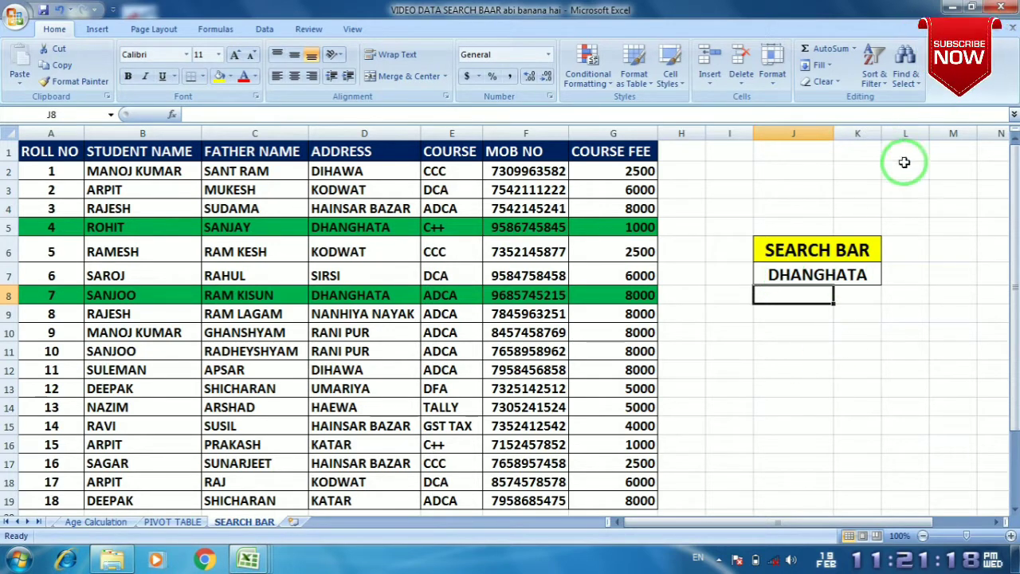
{"action": "left_click", "coordinate": [833, 279]}
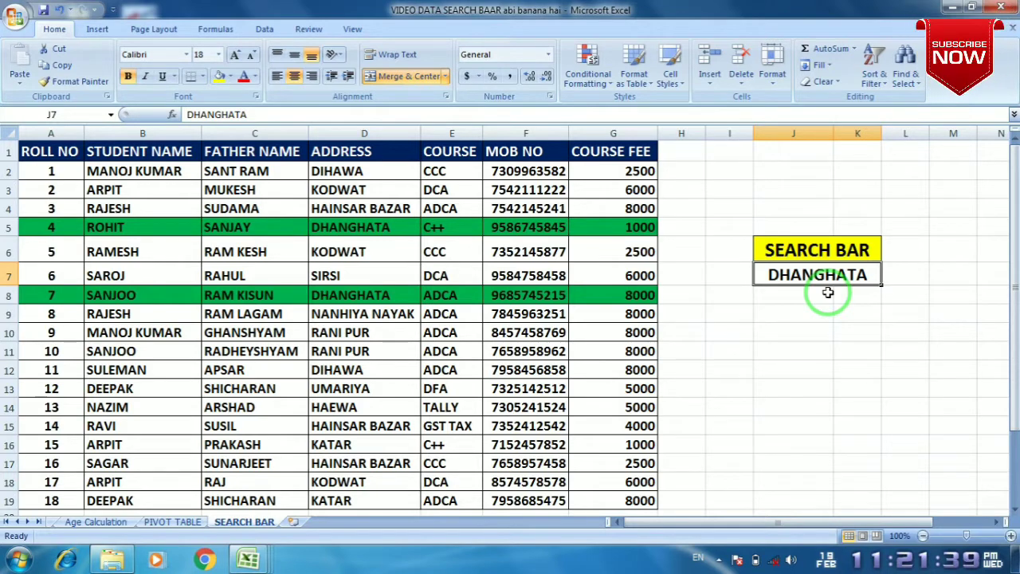
{"action": "type", "text": "CCC"}
{"action": "key", "text": "Return"}
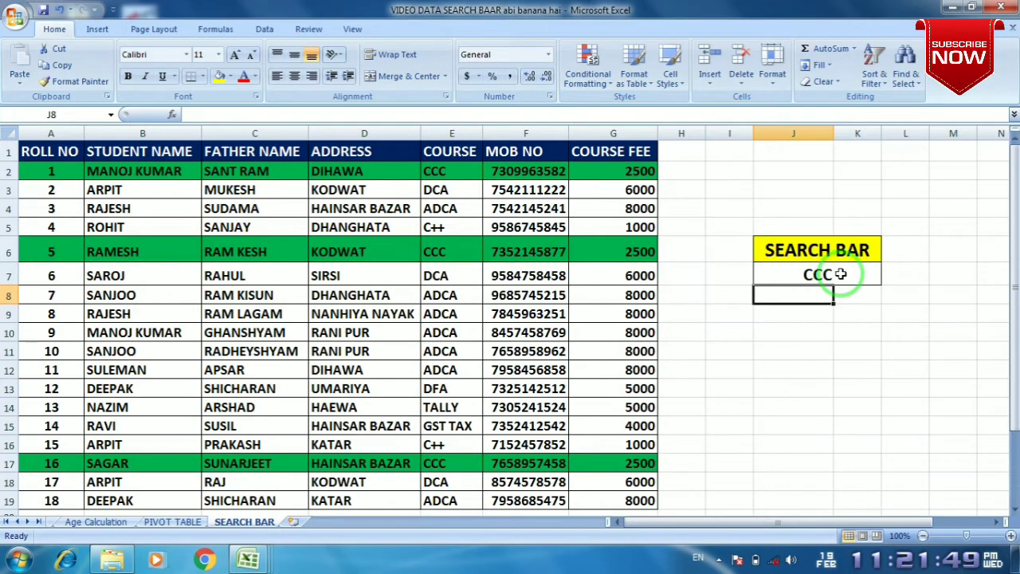
- Search for 1000 in J7, highlighting roll numbers 4 and 15 green
{"action": "left_click", "coordinate": [841, 273]}
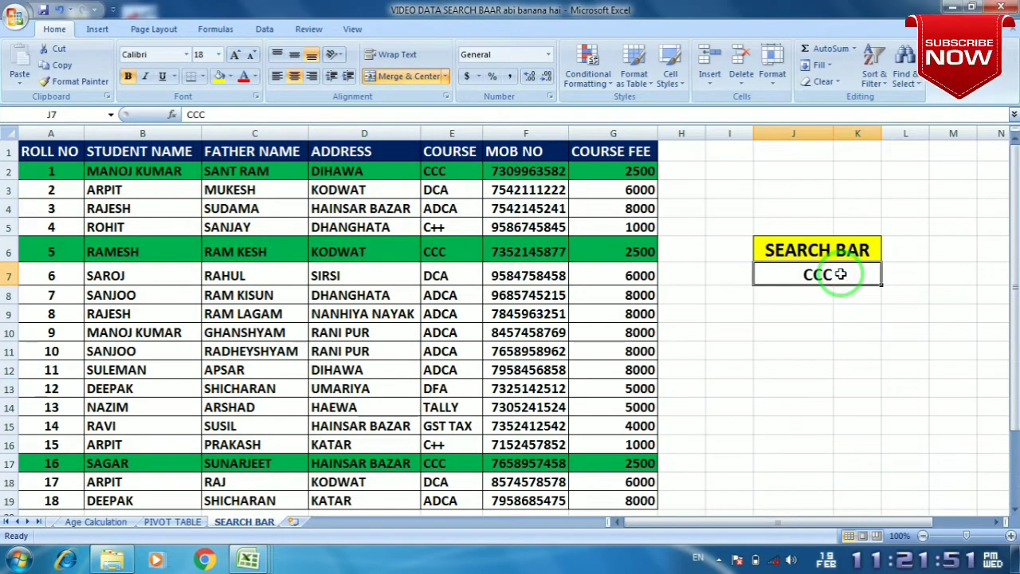
{"action": "type", "text": "1000"}
{"action": "key", "text": "Return"}
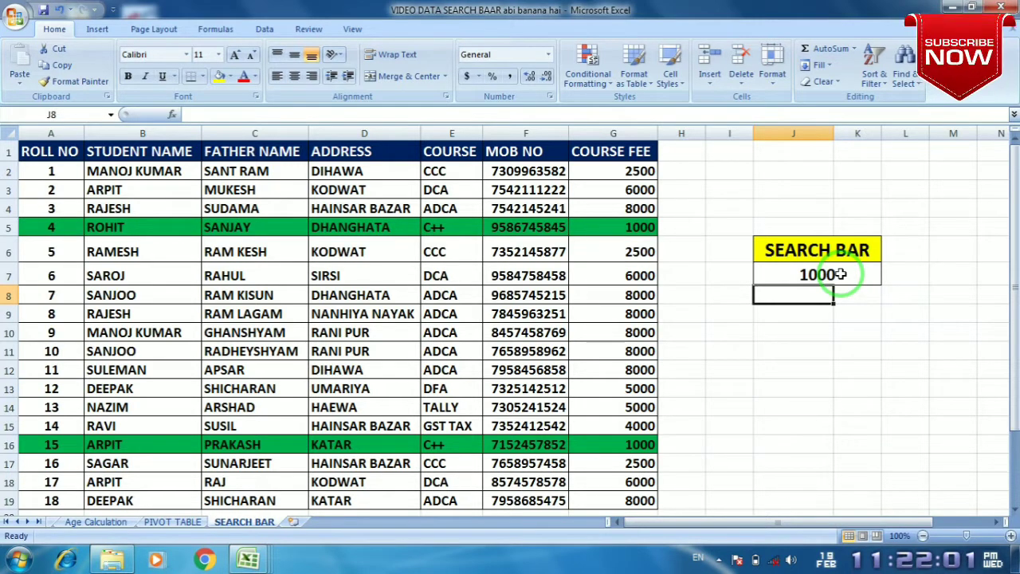
{"action": "left_click", "coordinate": [841, 278]}
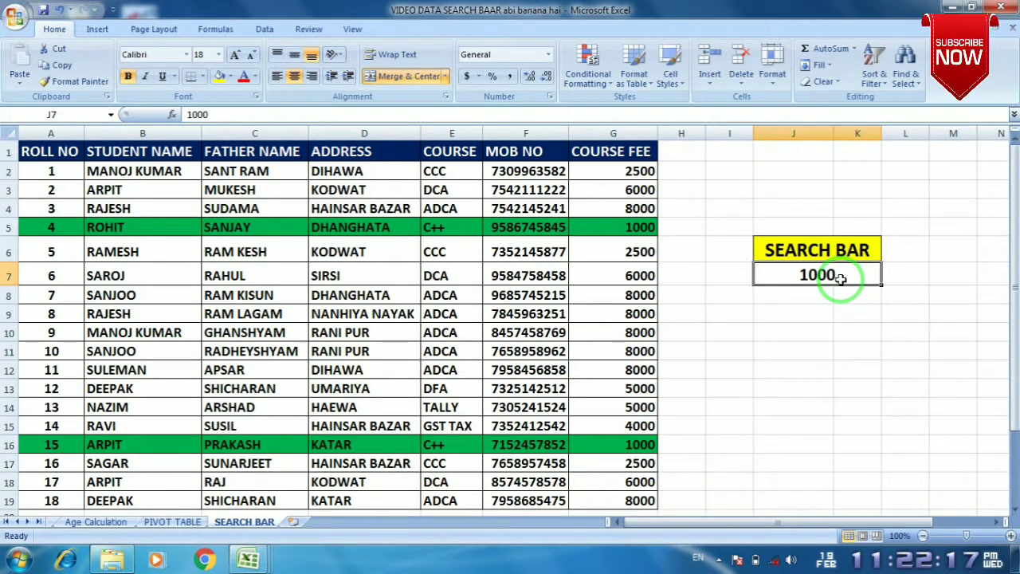
- Enter SUSIL in the J7 search bar so only roll number 14's row turns green
{"action": "type", "text": "SUS"}
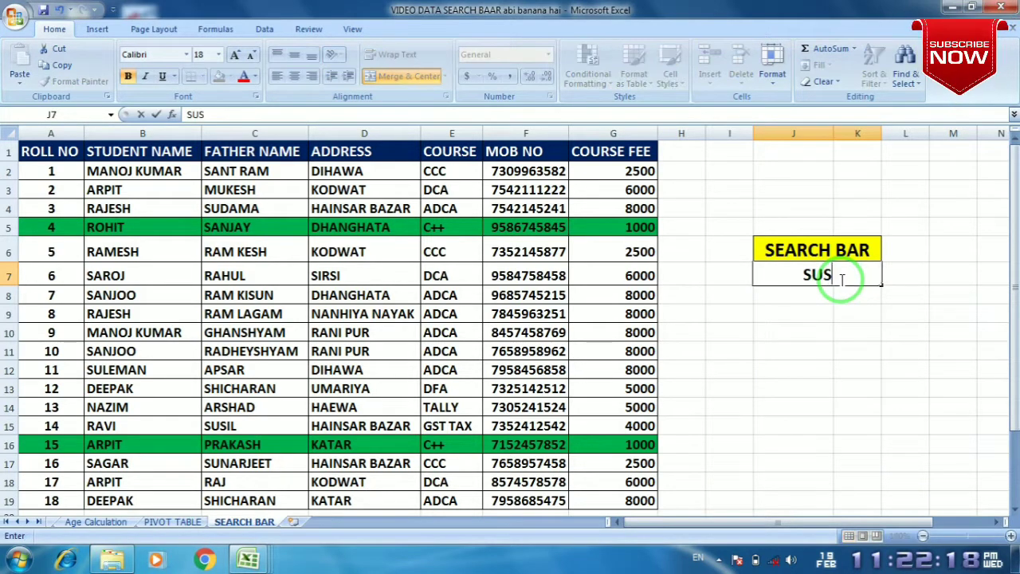
{"action": "type", "text": "IL"}
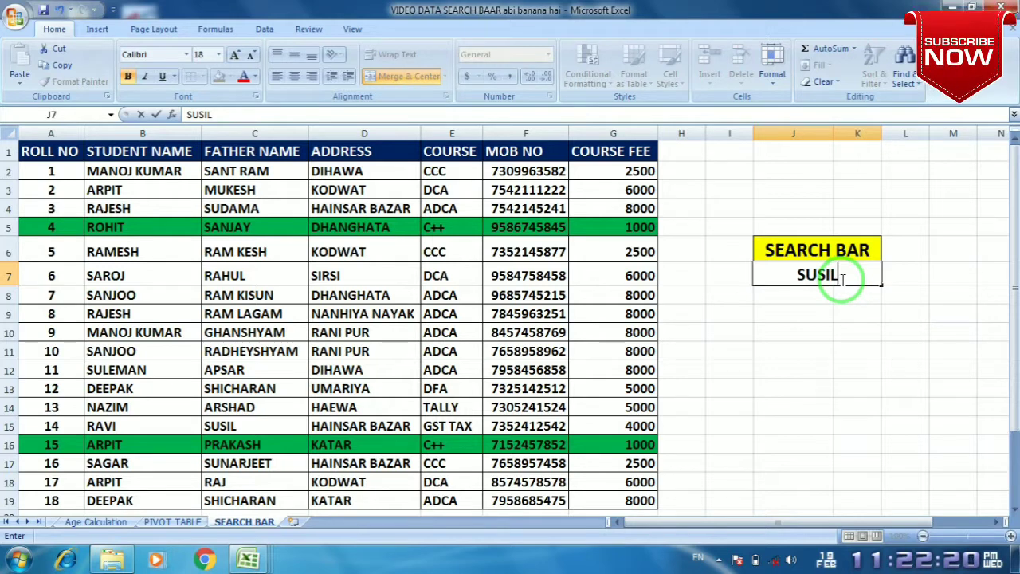
{"action": "key", "text": "Return"}
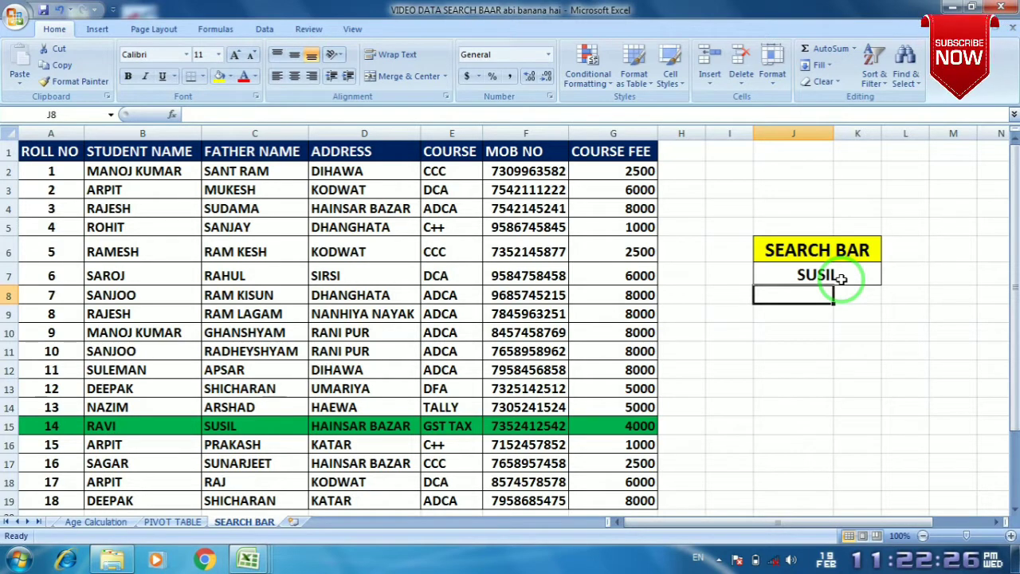
{"action": "left_click", "coordinate": [841, 276]}
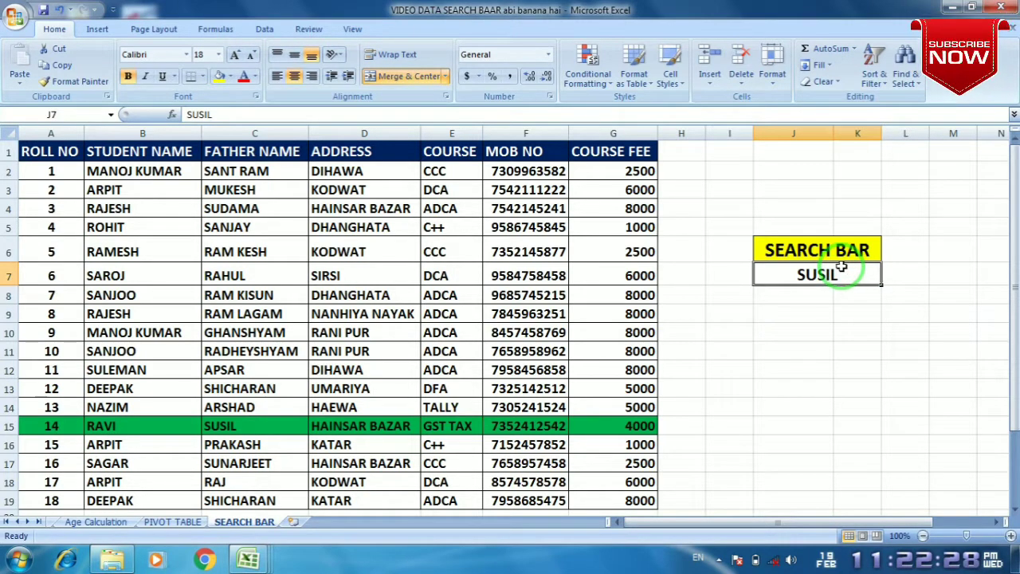